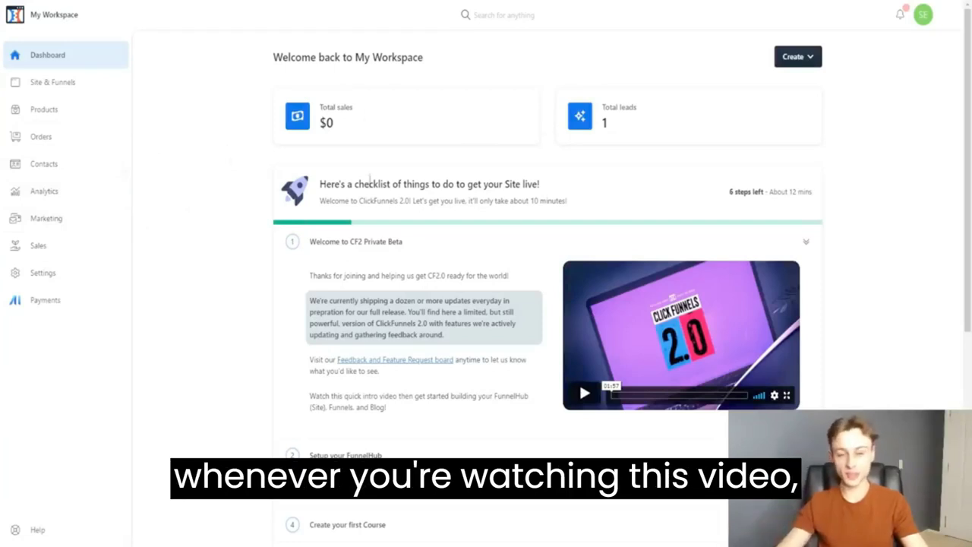
- Expand the Setup your FunnelHub and Setup your Blog steps of the dashboard checklist
scroll(355, 266, "down", 1)
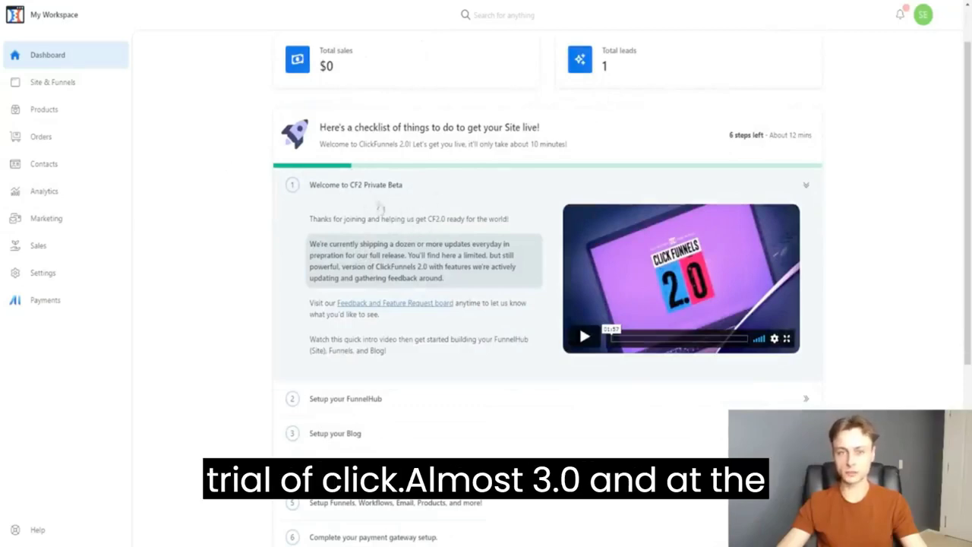
scroll(379, 208, "down", 1)
left_click(404, 343)
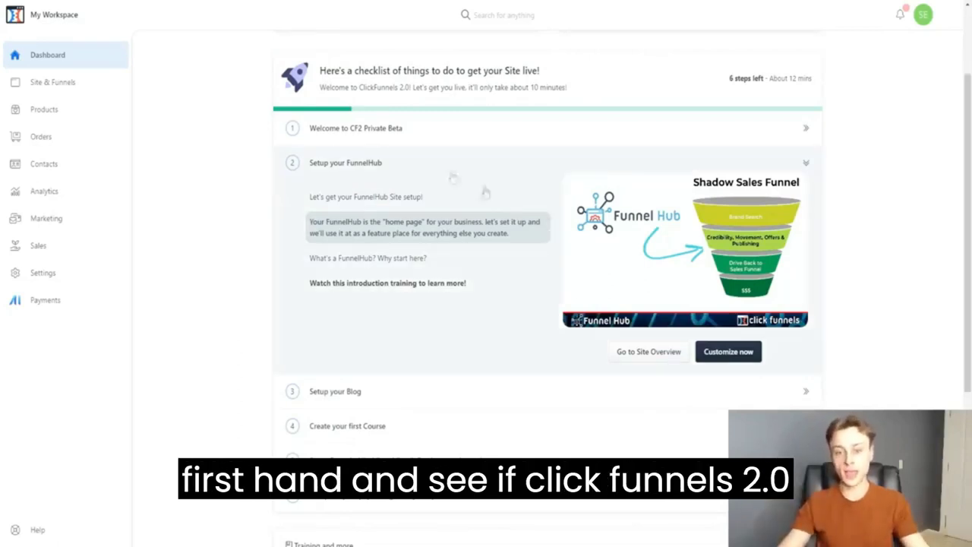
mouse_move(602, 287)
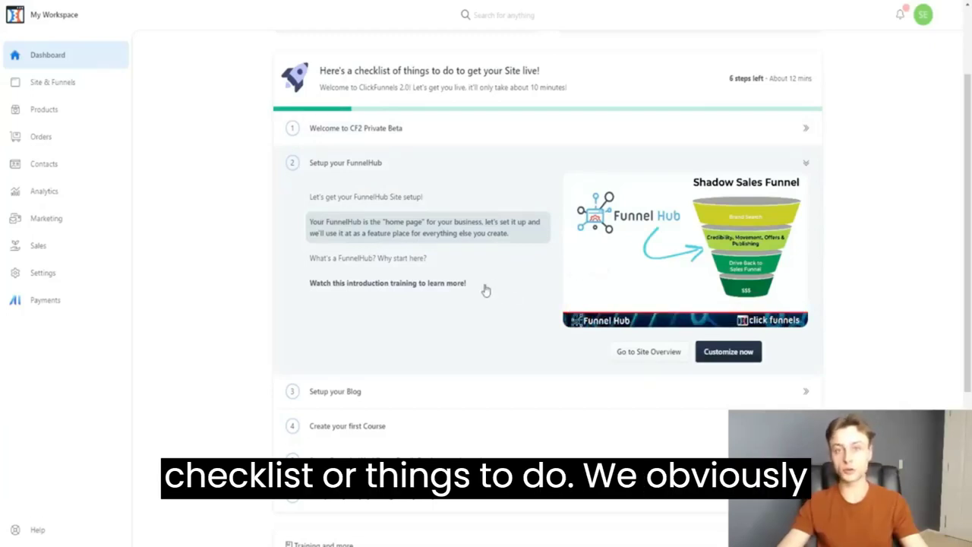
mouse_move(727, 192)
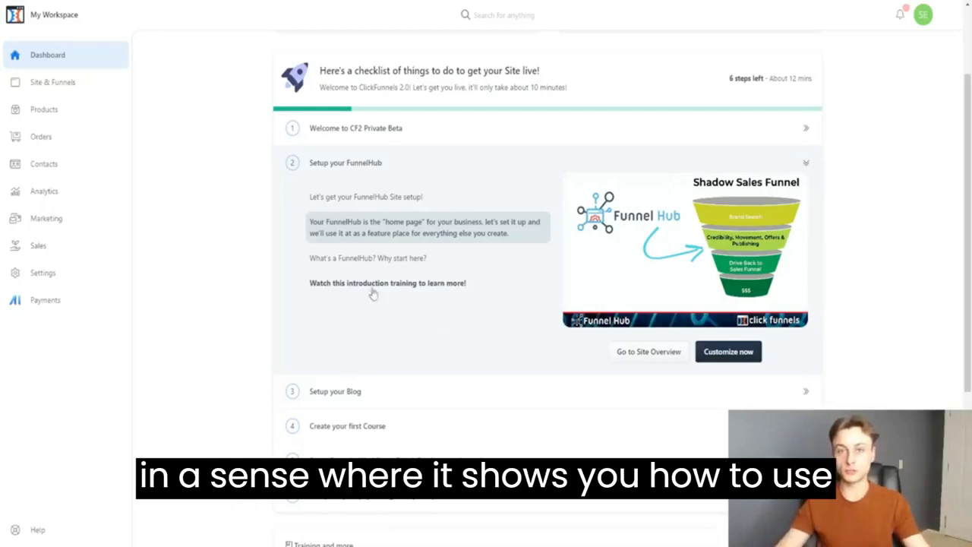
scroll(225, 186, "up", 1)
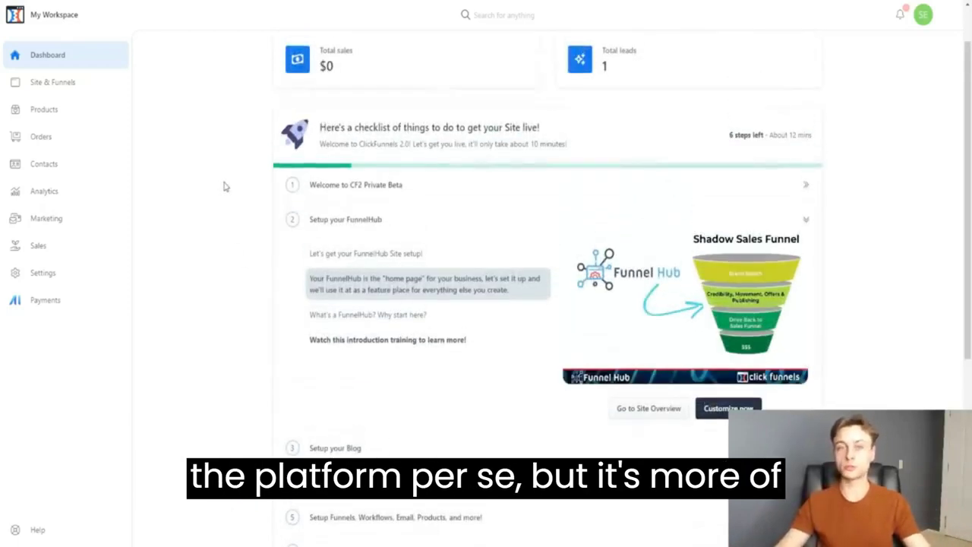
scroll(225, 186, "down", 1)
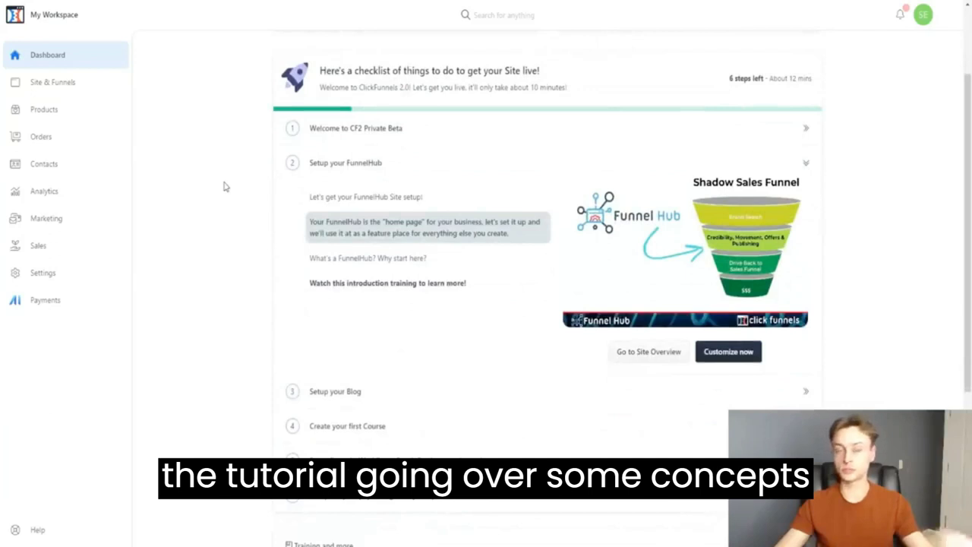
mouse_move(572, 255)
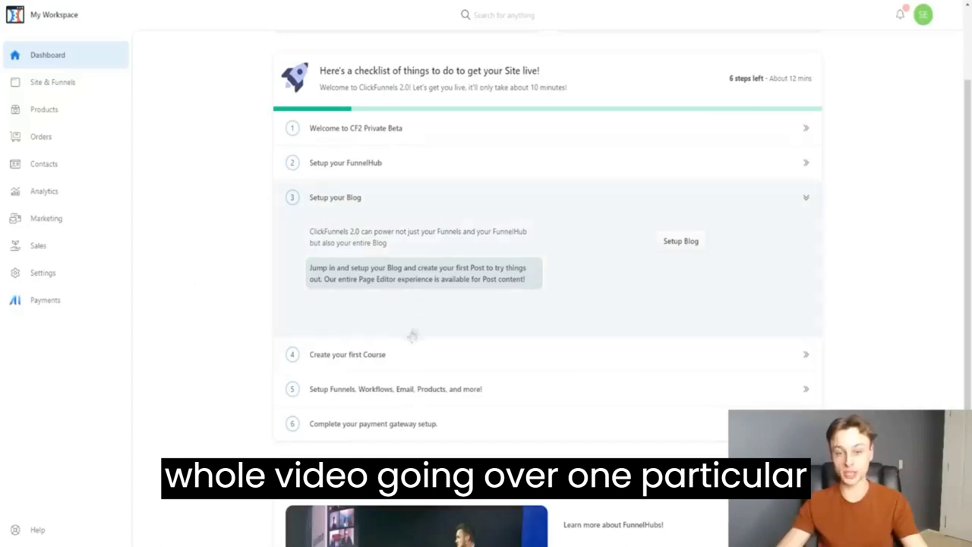
- Expand the checklist steps for first Course, funnels/workflows/products, and payment gateway setup
left_click(387, 355)
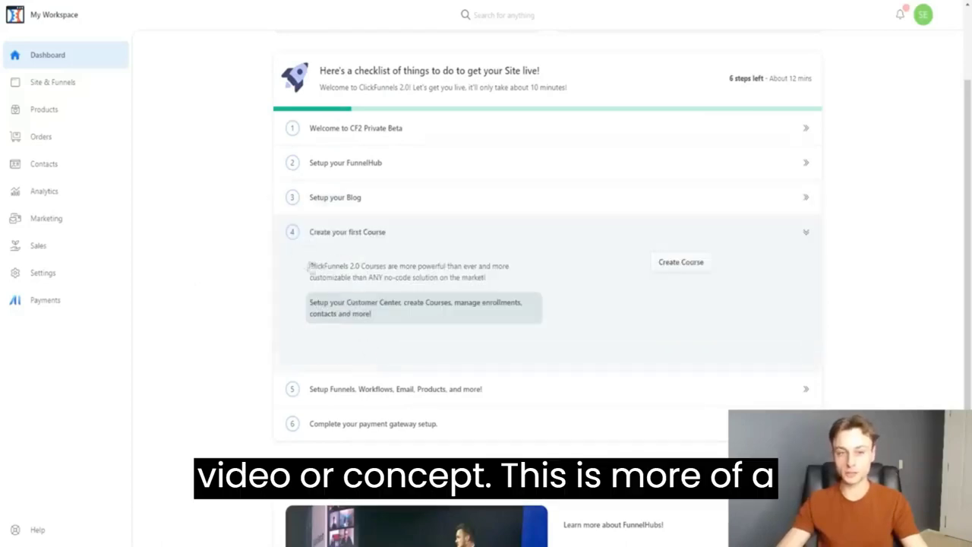
left_click(343, 388)
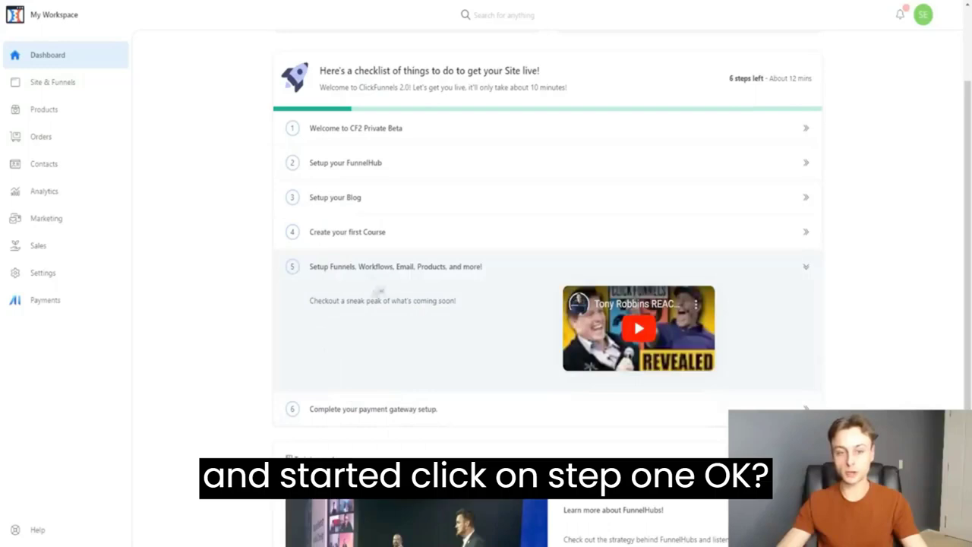
left_click(372, 407)
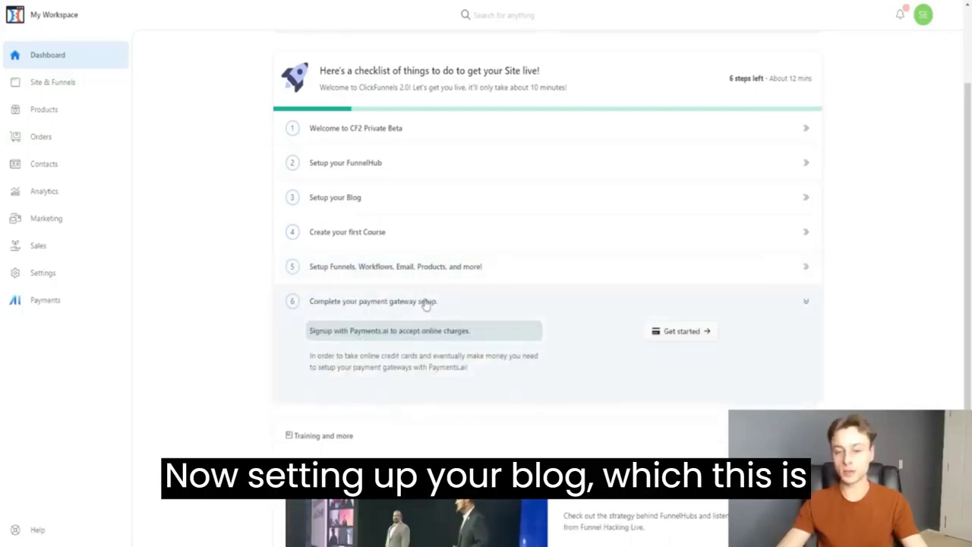
scroll(427, 304, "up", 2)
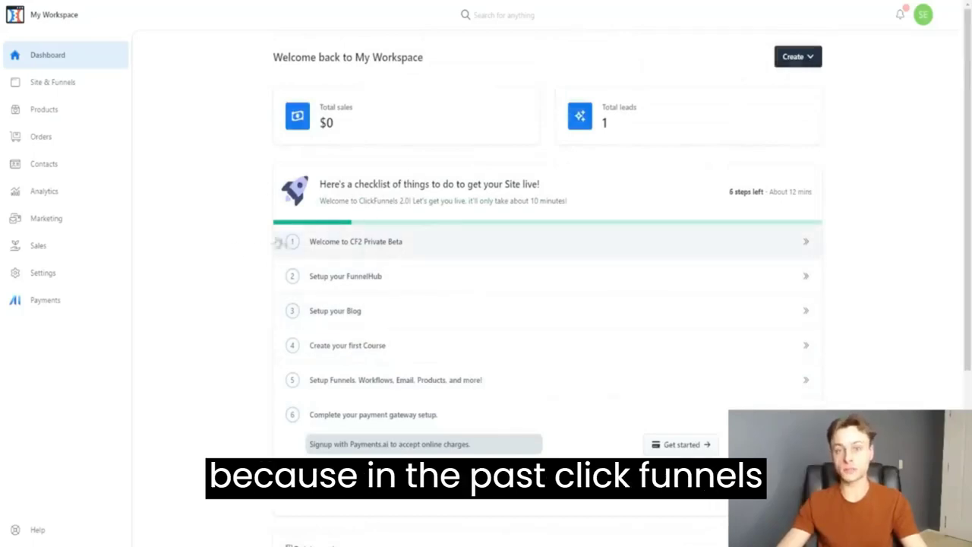
scroll(210, 182, "down", 3)
scroll(225, 199, "up", 3)
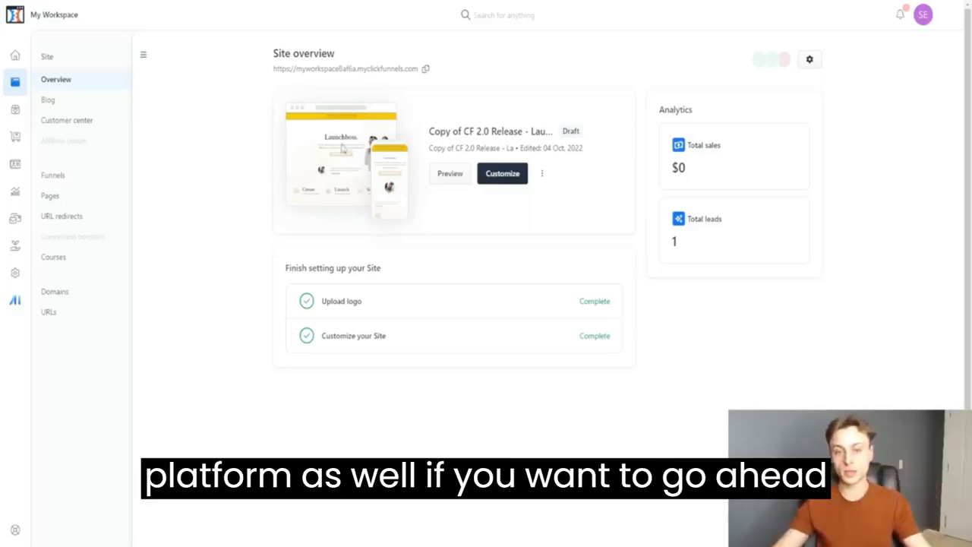
- Open the site's home page in the editor and test-edit the IMMINENTBUSINESS headline, leaving it unchanged
left_click(509, 175)
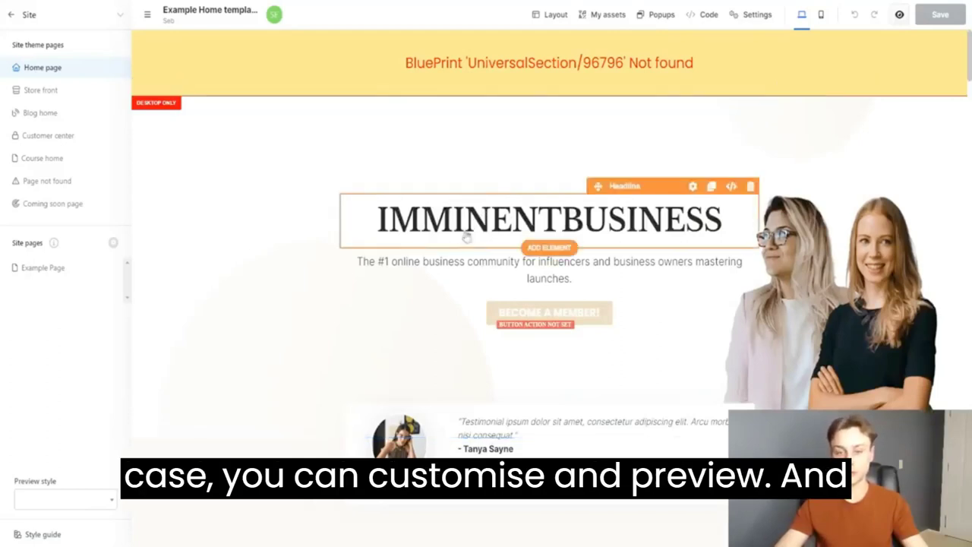
left_click(415, 237)
double_click(387, 221)
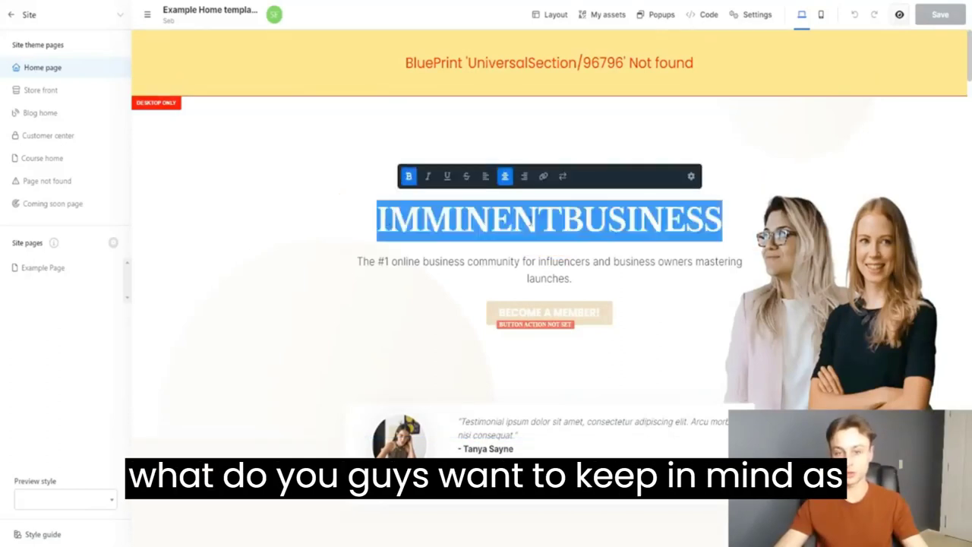
left_click(512, 221)
type("dw")
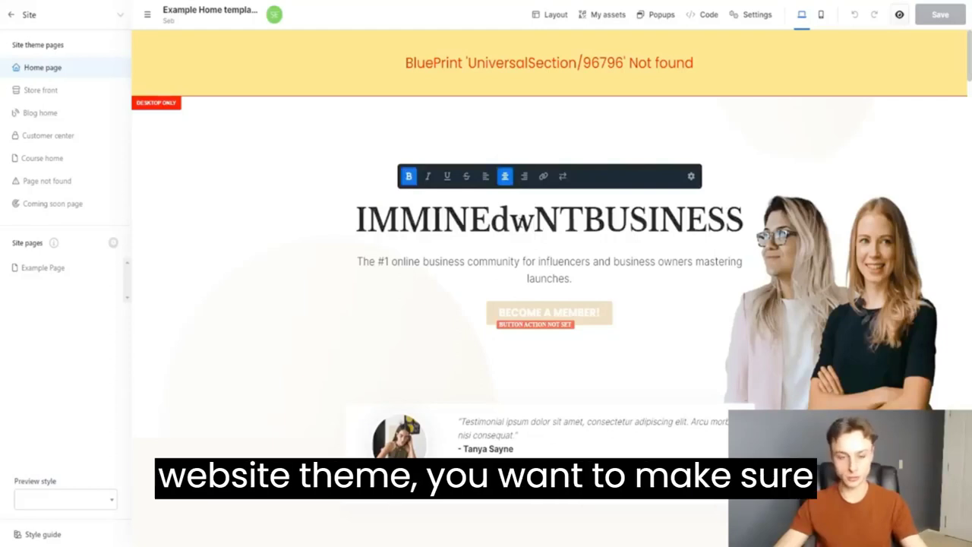
key("BackSpace")
key("BackSpace")
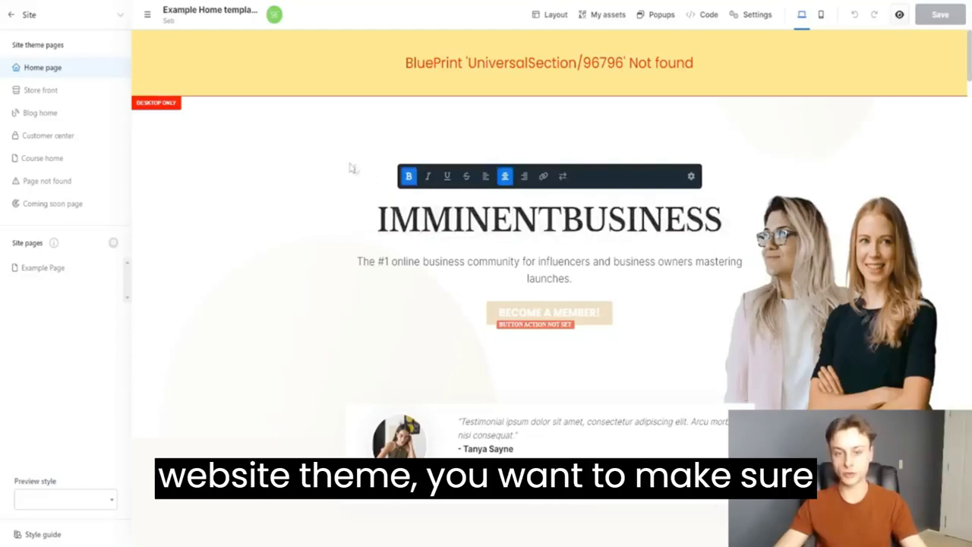
left_click(351, 167)
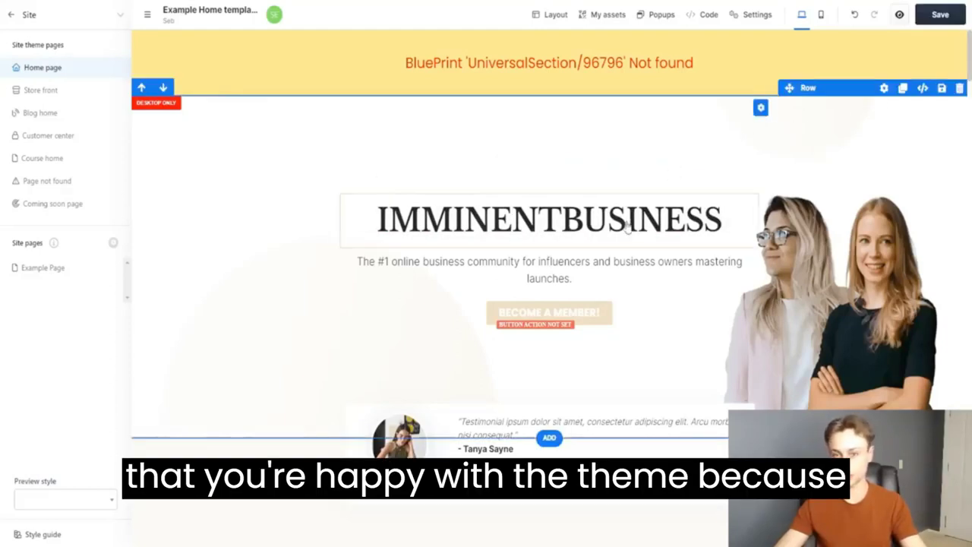
- Nudge the headline's padding slider in its settings, then close the settings panel
mouse_move(627, 227)
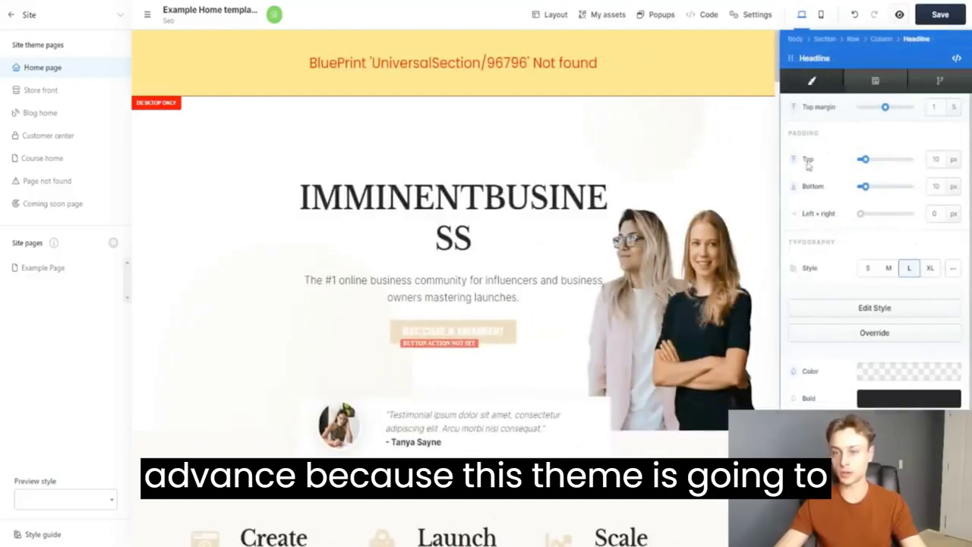
left_click_drag(864, 158, 862, 193)
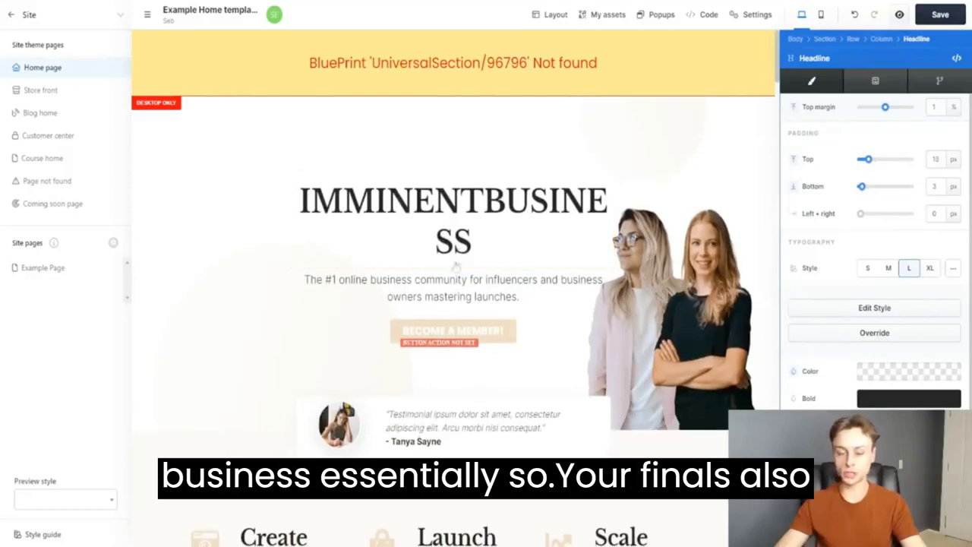
scroll(873, 250, "down", 5)
key("Escape")
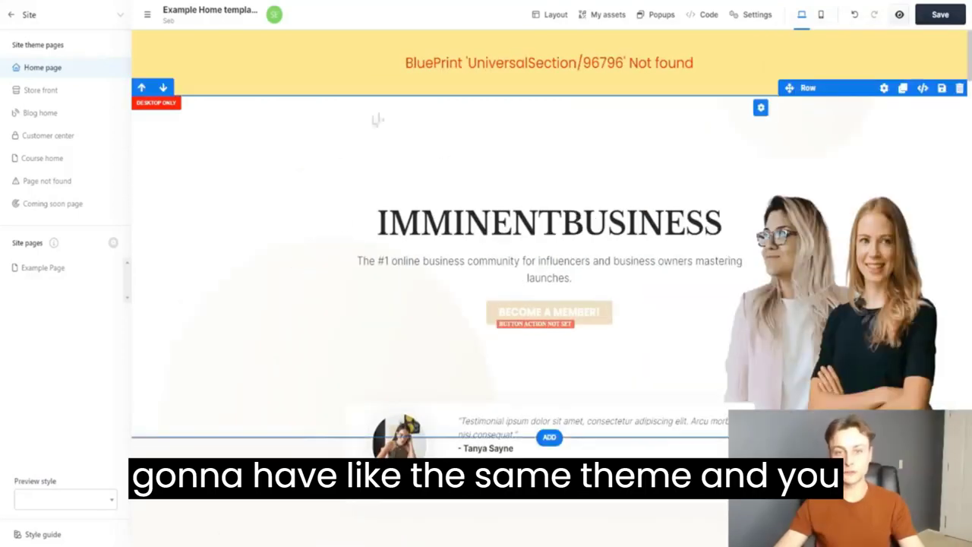
mouse_move(535, 88)
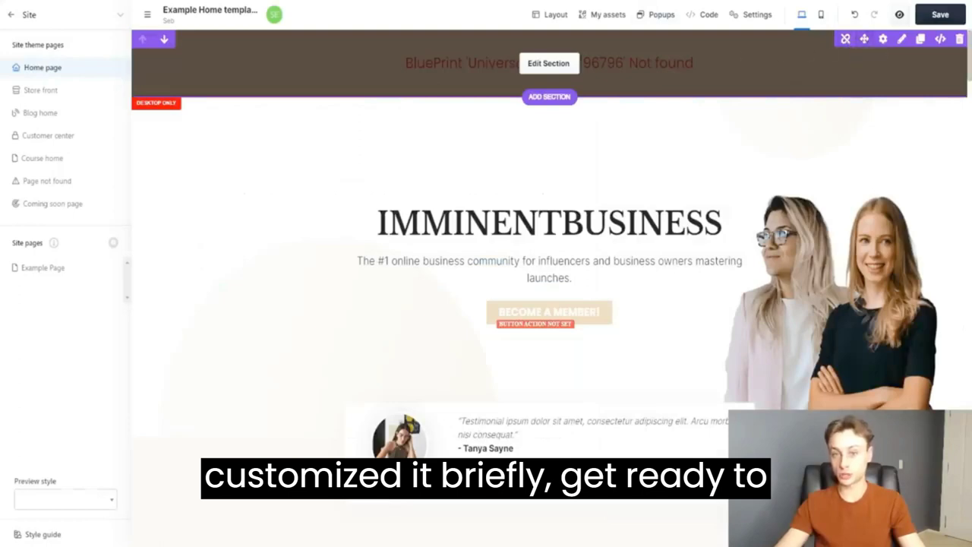
- Add a blank section below the top banner, browse the About Us Sections templates, then exit the editor
left_click(550, 98)
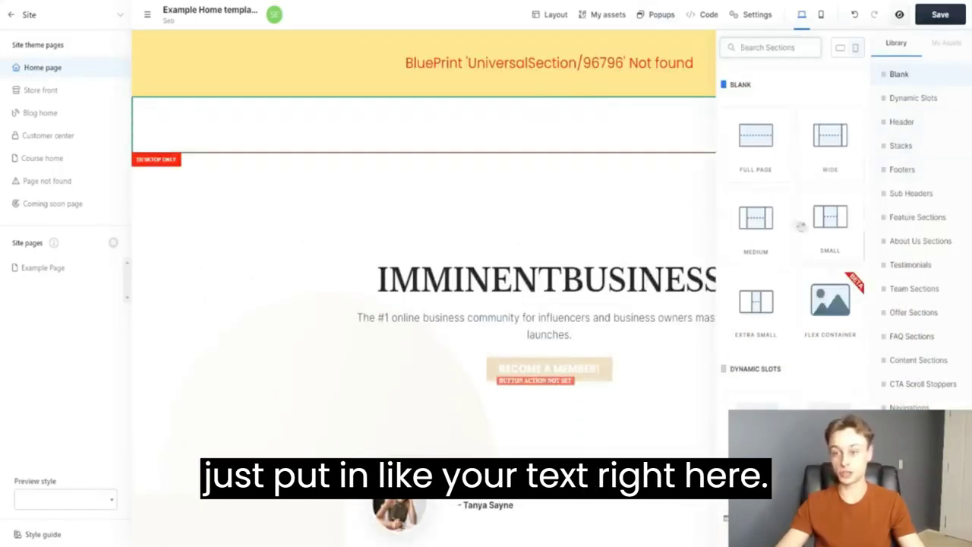
scroll(835, 197, "down", 2)
scroll(835, 182, "down", 2)
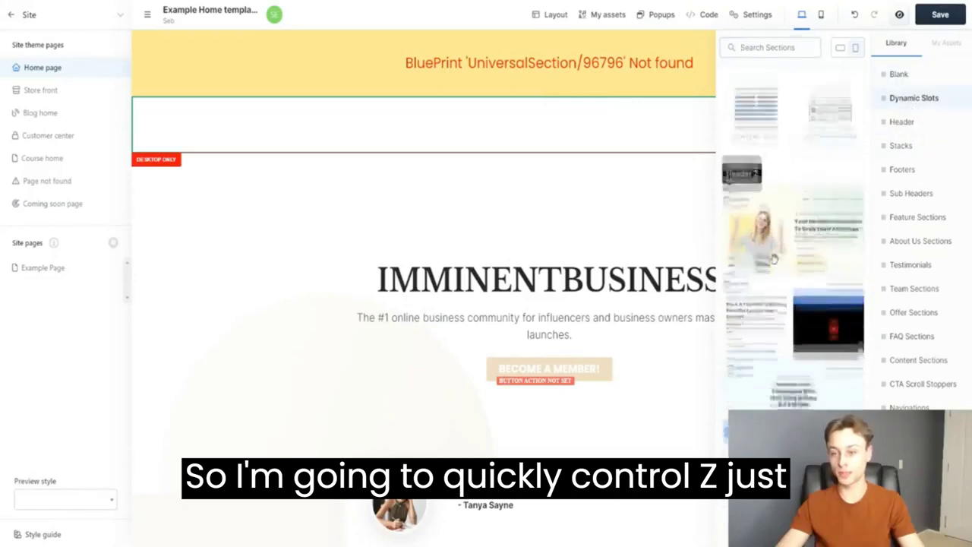
scroll(759, 205, "down", 3)
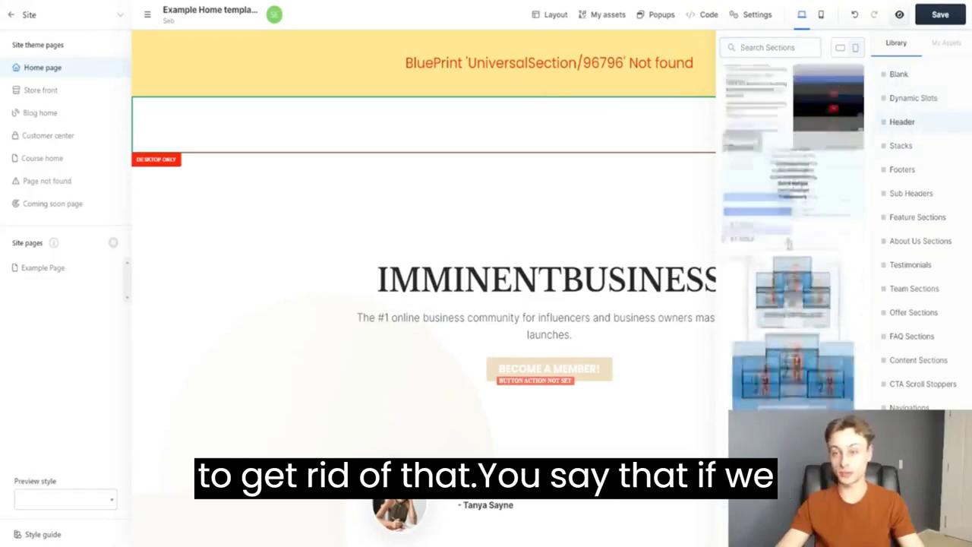
scroll(793, 207, "down", 6)
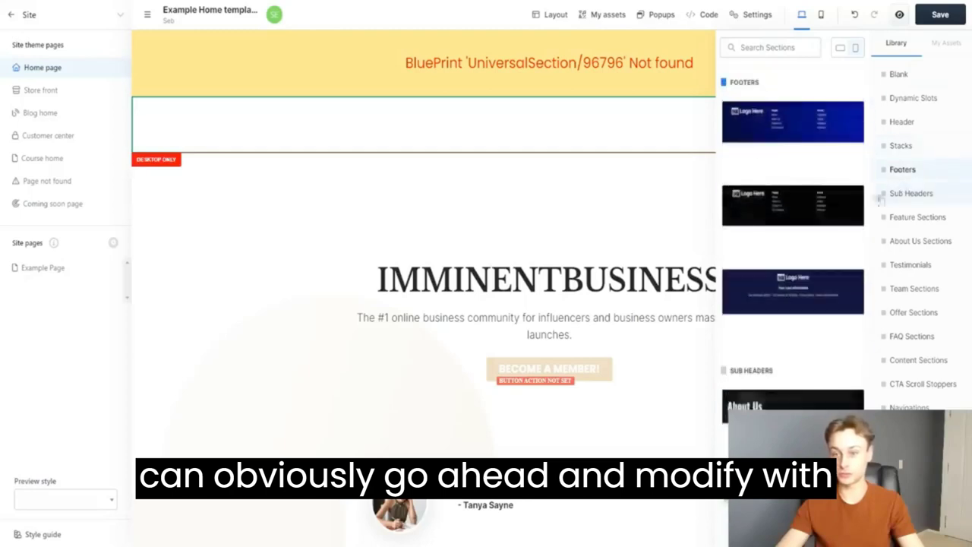
left_click(921, 241)
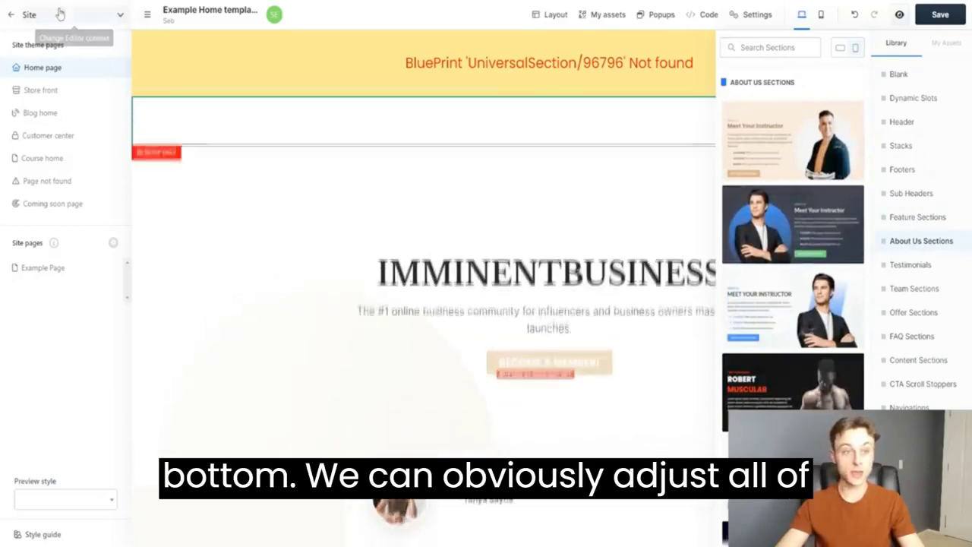
left_click(11, 17)
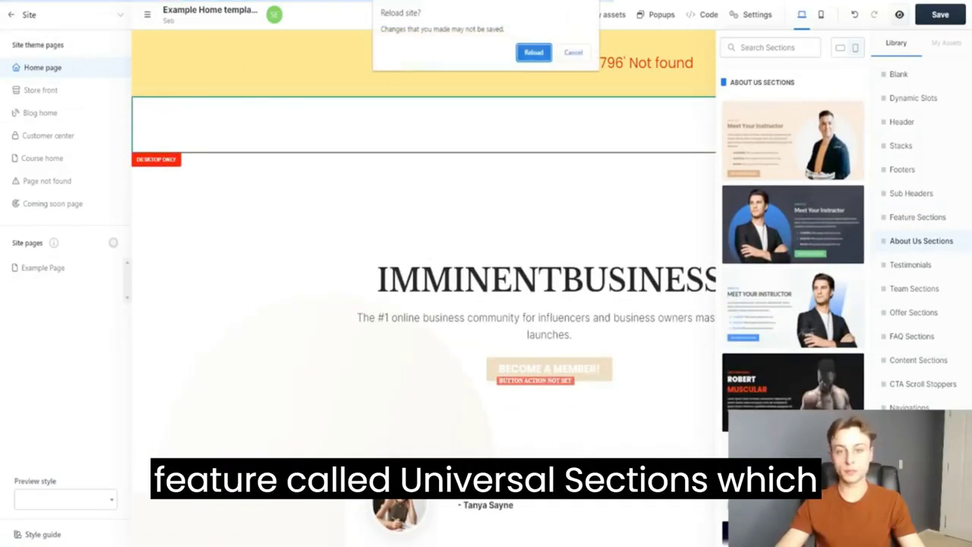
- Confirm reloading the site, discarding the editor's unsaved changes
left_click(530, 55)
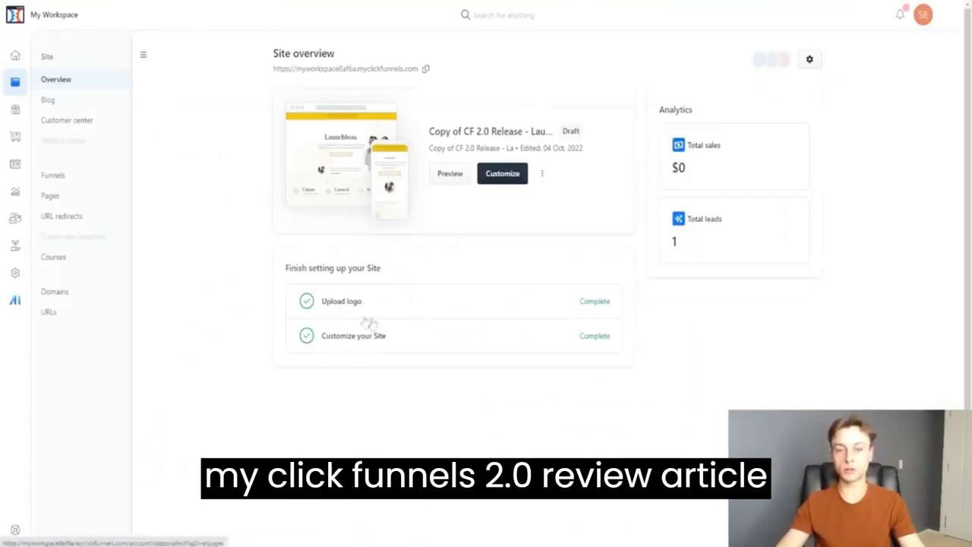
- Go to the Blog page listing the two public posts
left_click(48, 100)
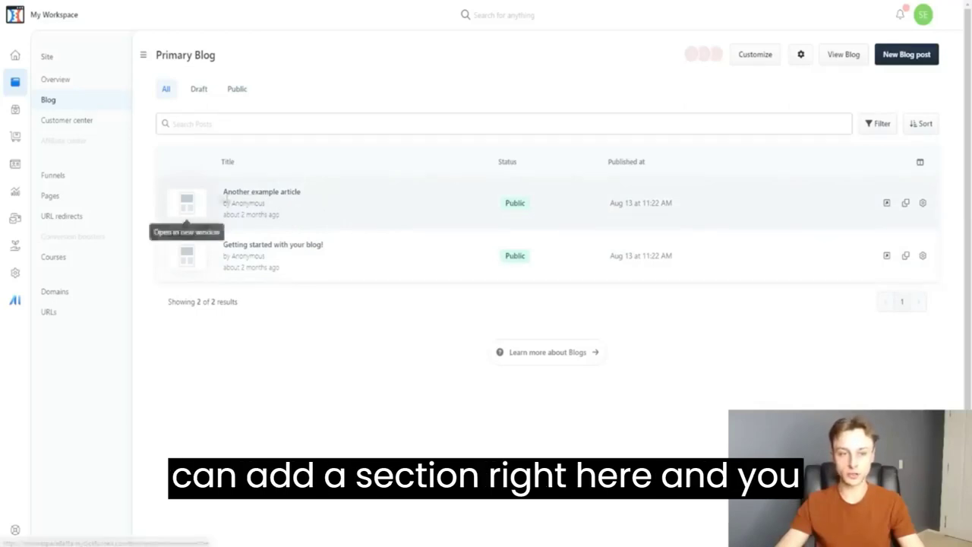
- In Another example article's template, change the blog heading to '4r3r4r3g' and narrow post images to 79%
left_click(247, 196)
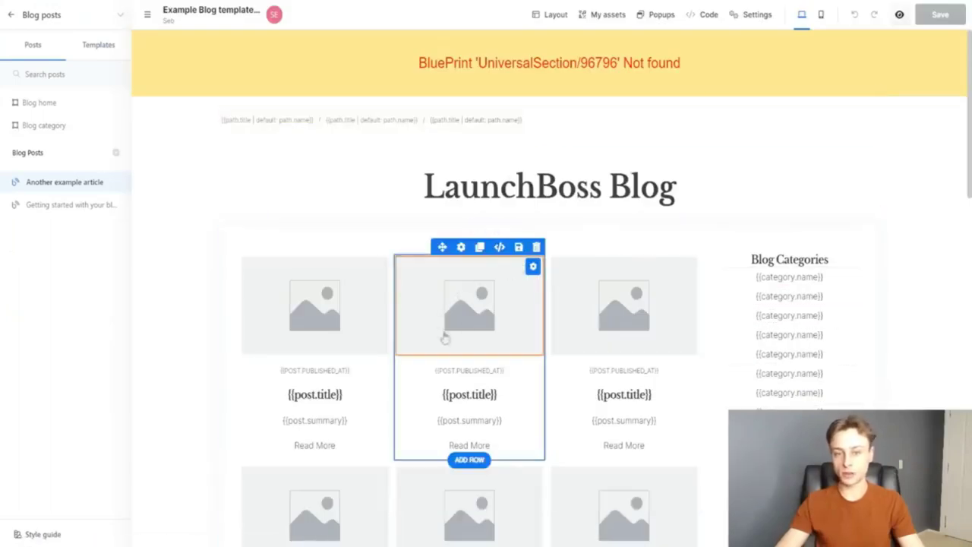
left_click(514, 182)
left_click_drag(676, 190, 408, 208)
type("Blog4r3g")
left_click(494, 296)
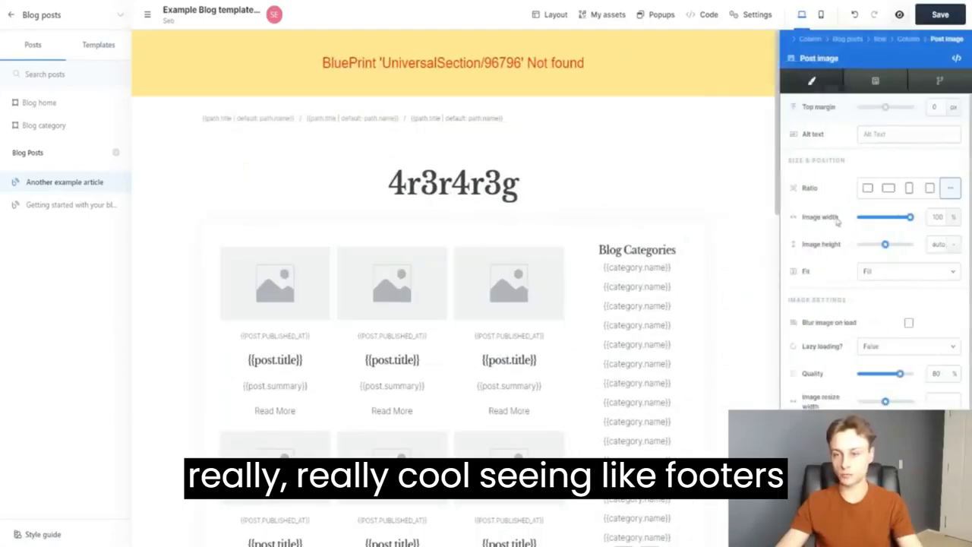
mouse_move(909, 216)
left_mouse_down()
mouse_move(883, 216)
mouse_move(898, 216)
left_mouse_up()
left_click(657, 157)
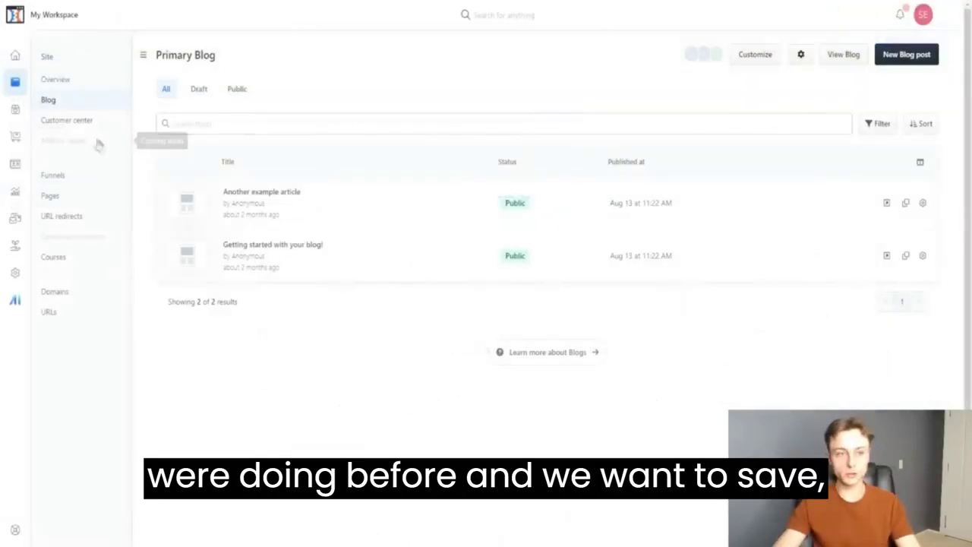
- Open the Customer Center and scroll through the Self Serve Portal dashboard preview
left_click(74, 128)
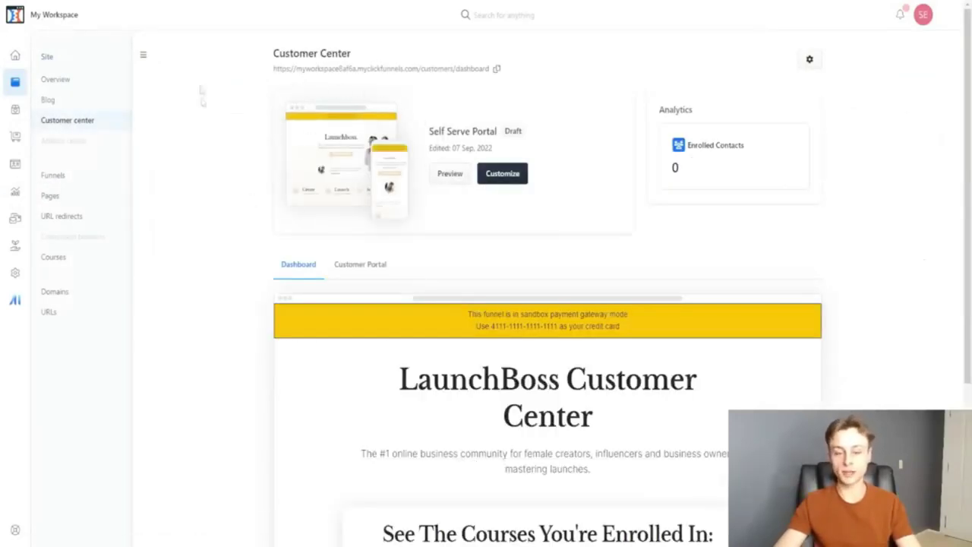
scroll(236, 209, "down", 1)
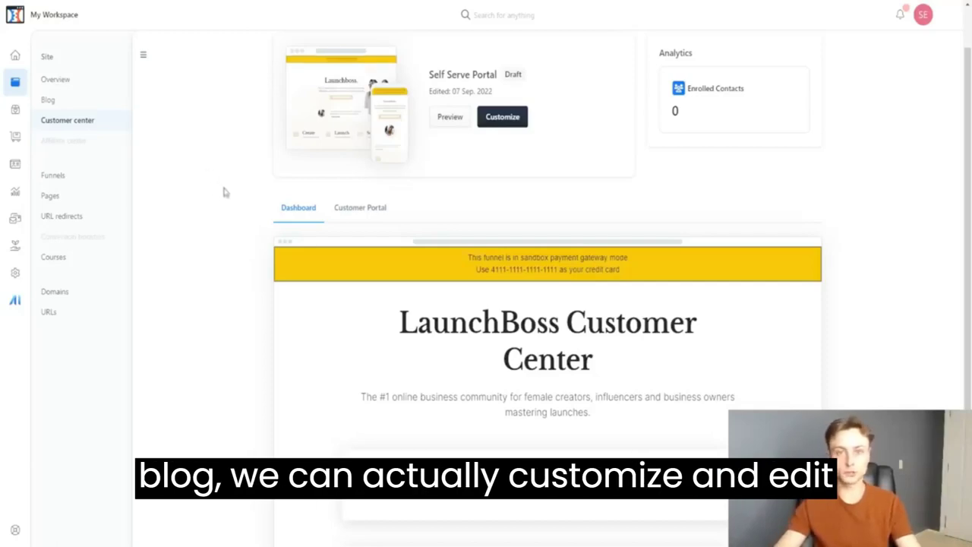
scroll(224, 192, "down", 3)
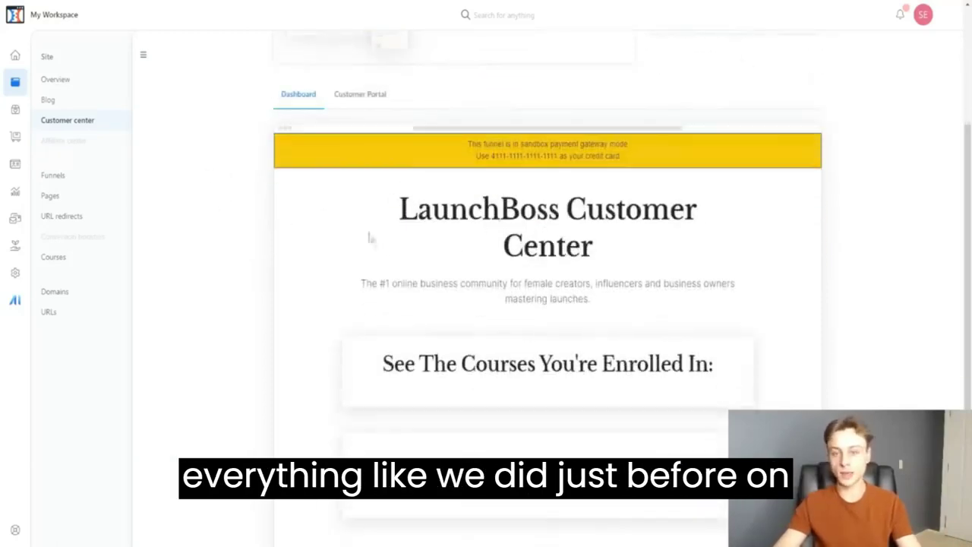
scroll(370, 237, "down", 2)
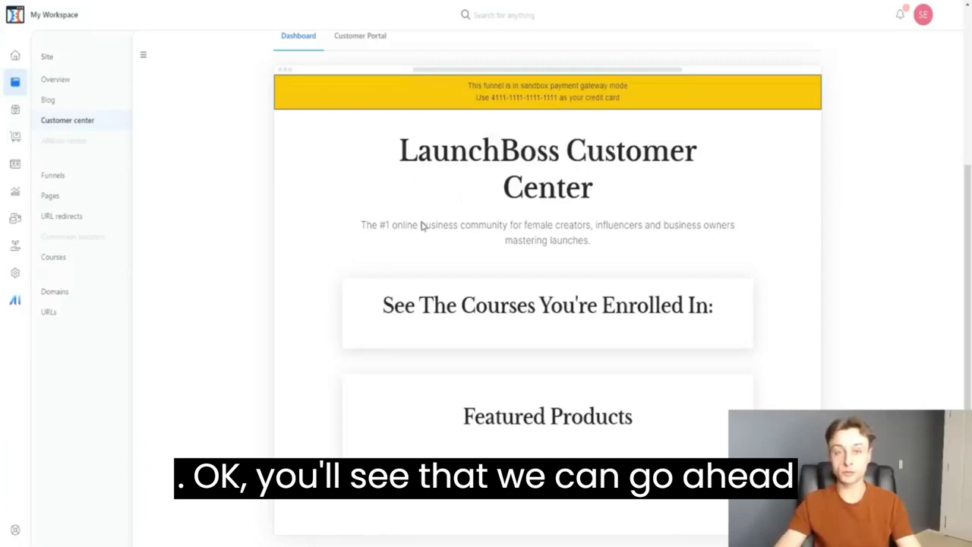
scroll(421, 225, "up", 3)
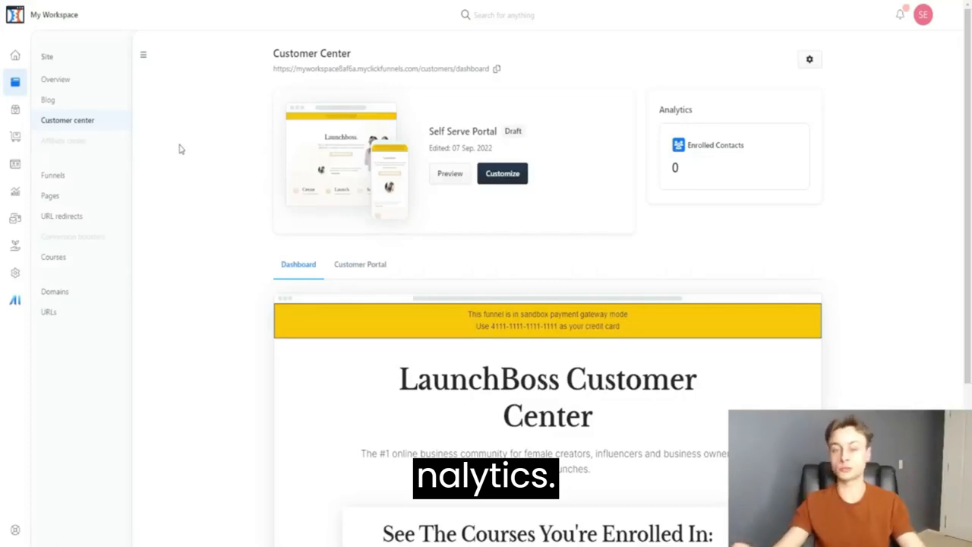
- Open the Funnels list and browse the Recipes funnel templates
left_click(60, 176)
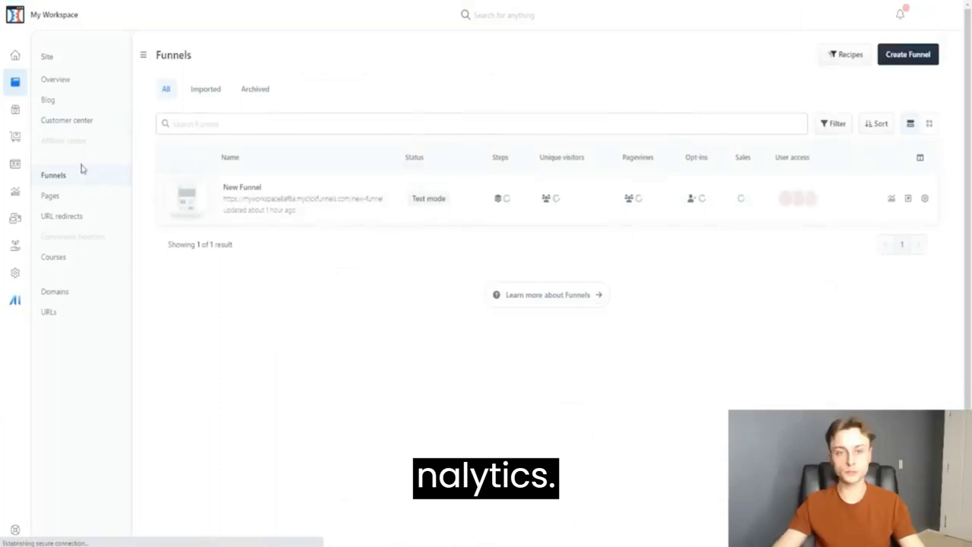
left_click(842, 55)
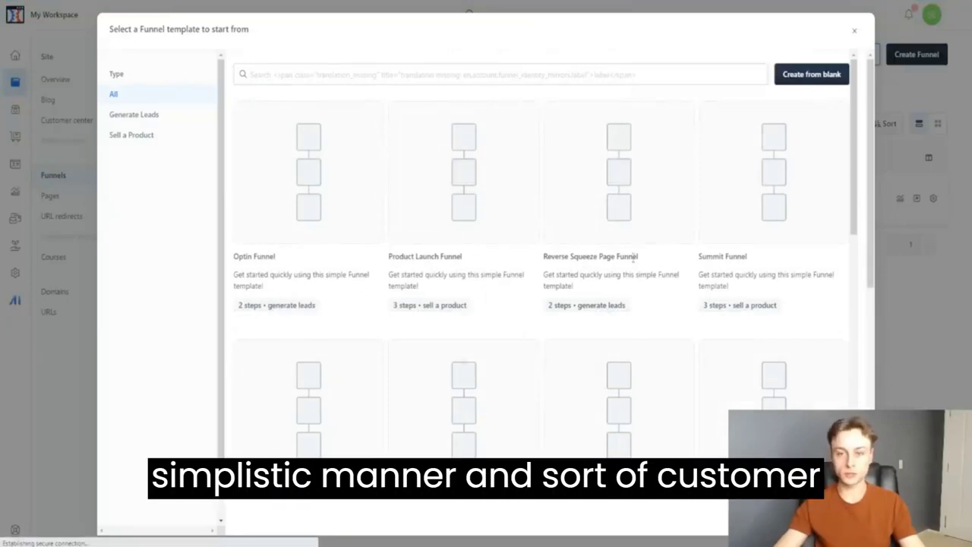
scroll(671, 217, "down", 3)
scroll(506, 261, "up", 3)
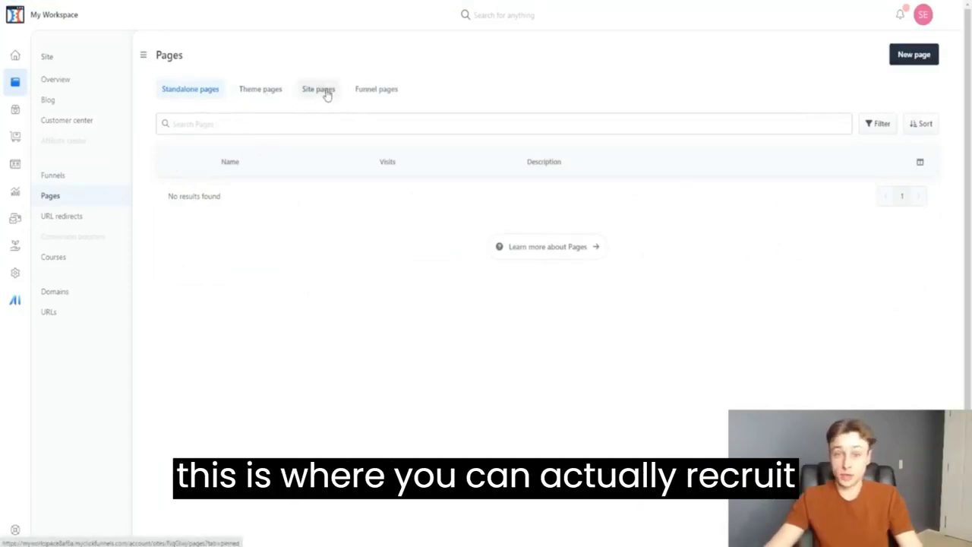
- Review the URL redirects page description, then move on to the Courses page
left_click(84, 217)
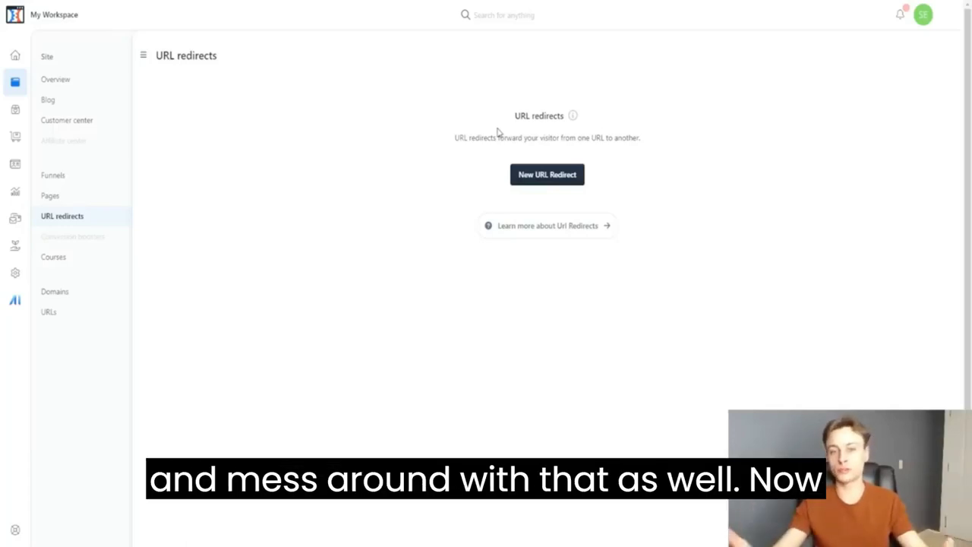
left_click_drag(456, 137, 605, 138)
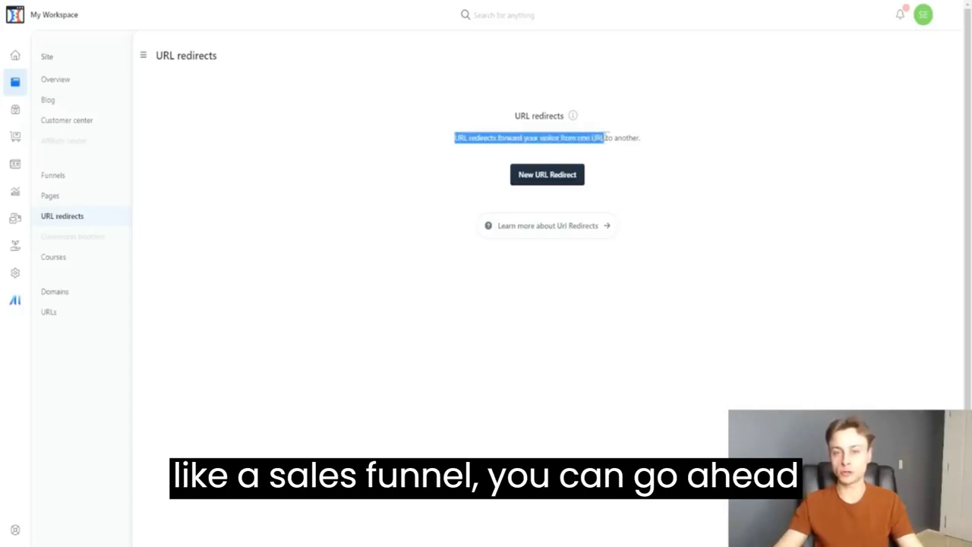
left_click(645, 141)
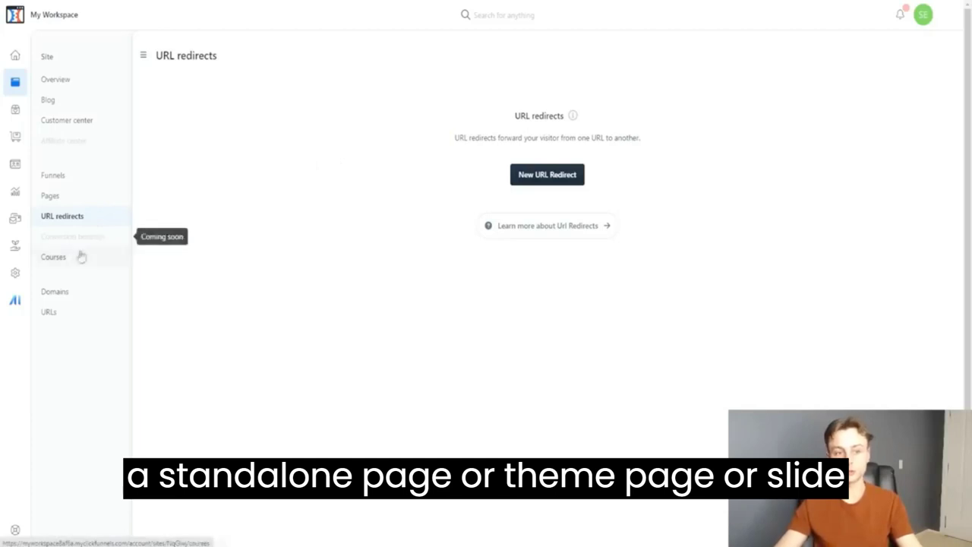
left_click(128, 266)
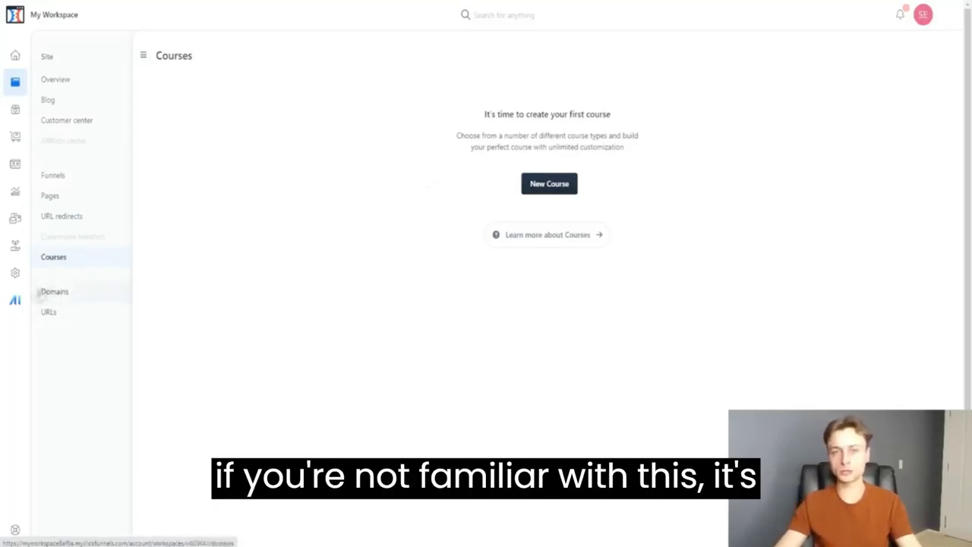
- Go to Products, which lists the single hidden product, My Workspace's First Product, with no prices
left_click(15, 111)
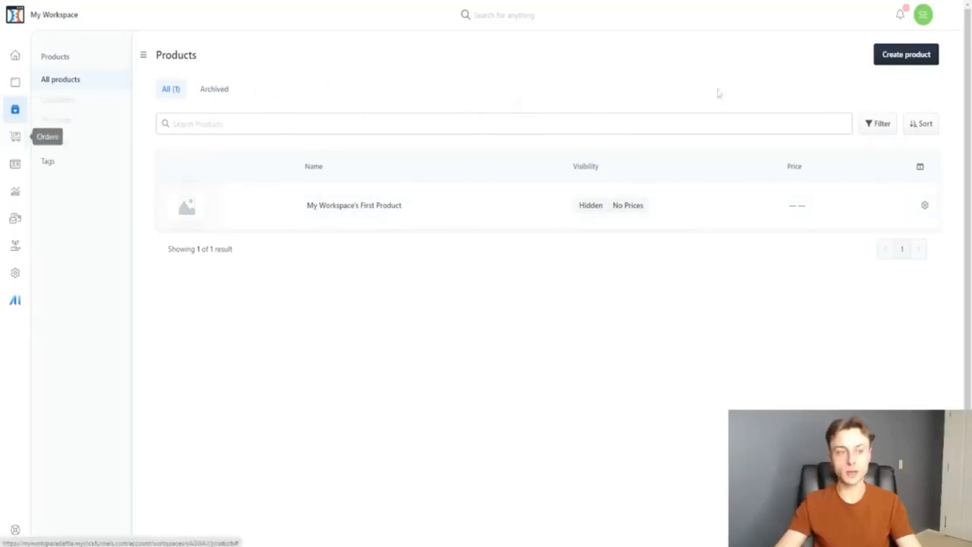
- Inspect the new product form's name and description fields, close it unsaved, and view the empty Orders list
left_click(905, 57)
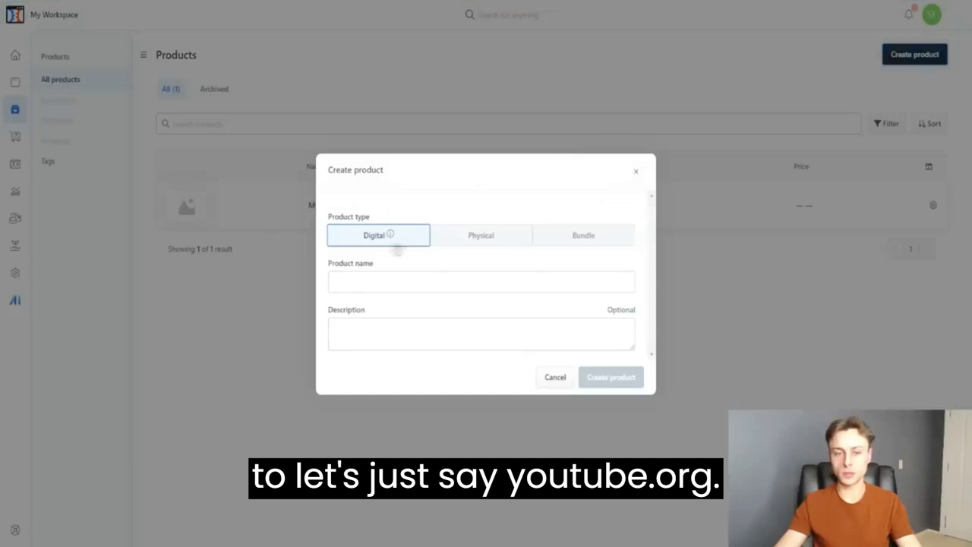
mouse_move(389, 235)
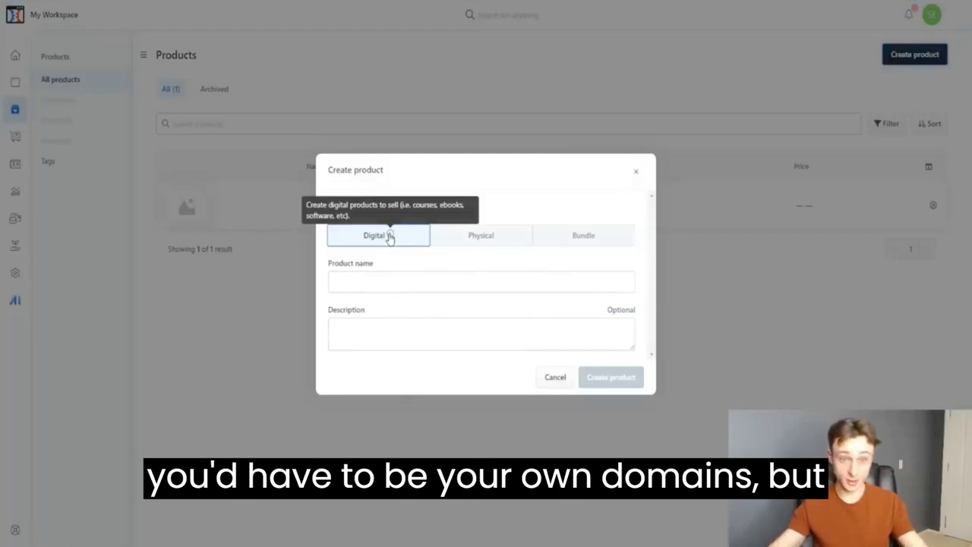
left_click(364, 284)
left_click(381, 325)
left_click(424, 190)
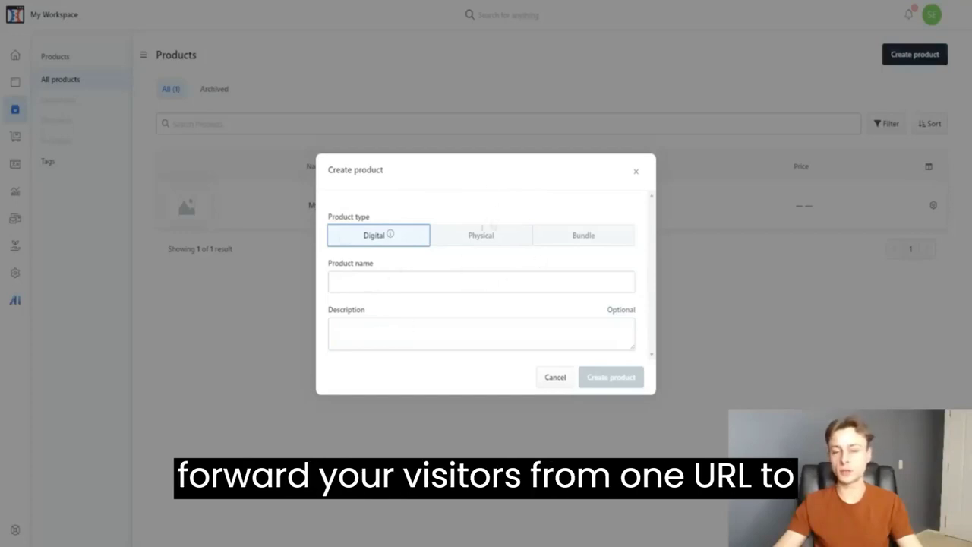
left_click(635, 170)
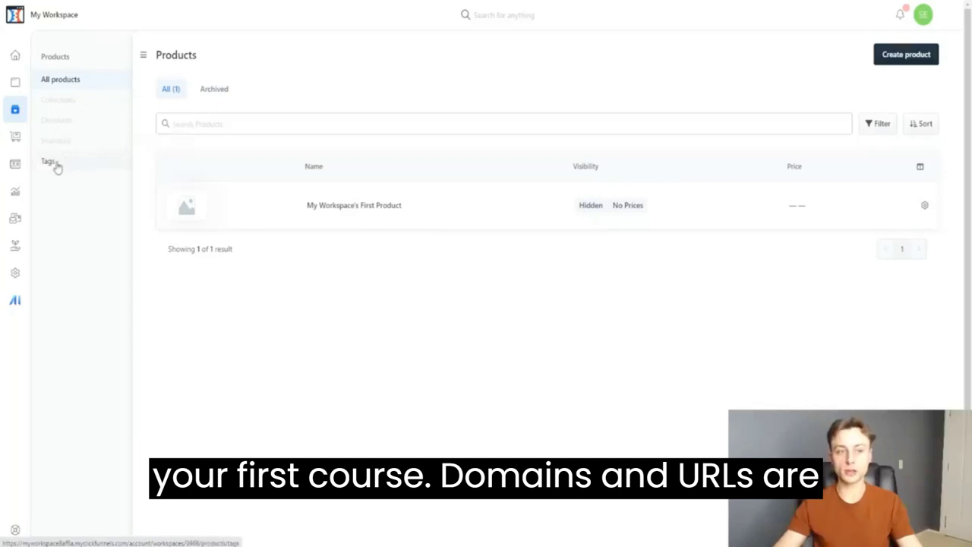
left_click(15, 136)
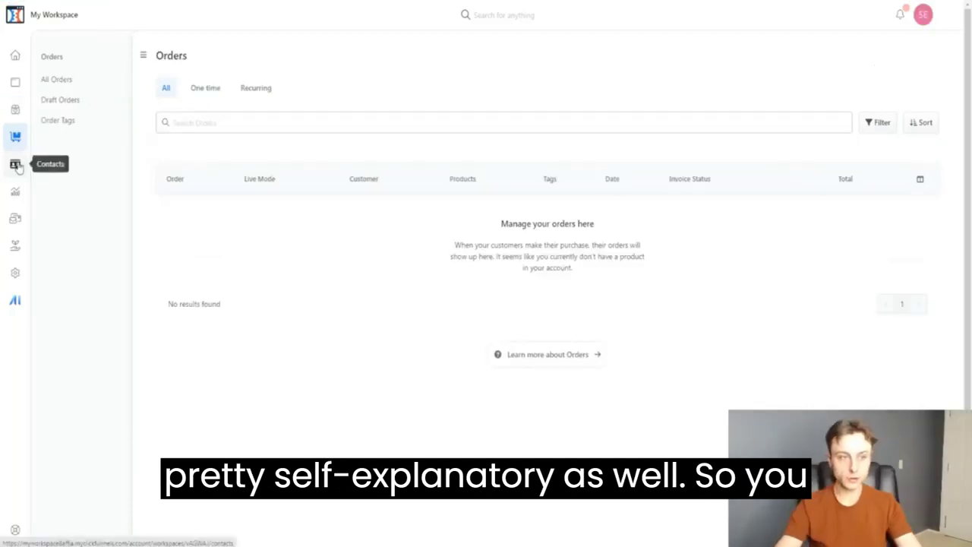
- Go to Contacts, which lists a single subscribed default contact added Aug 16
left_click(15, 164)
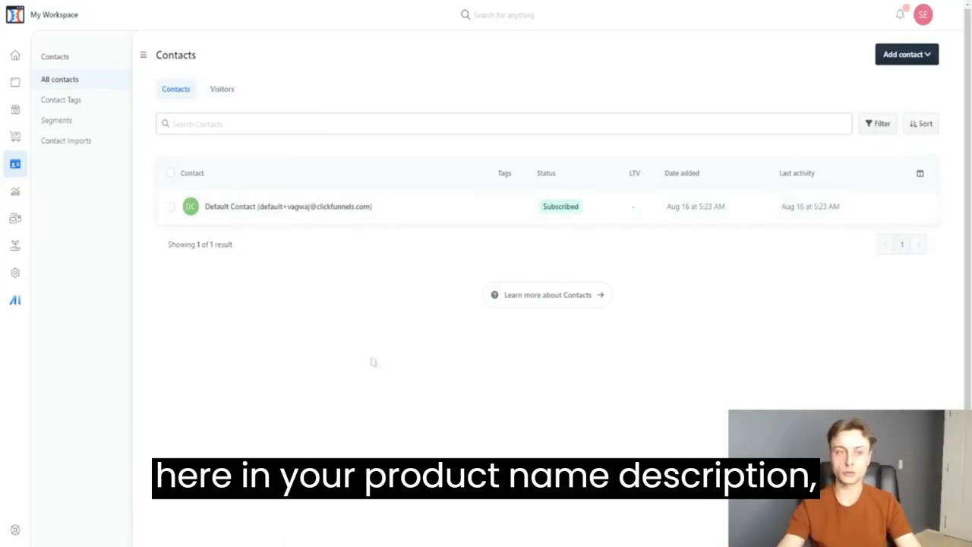
- View the Contact Tags list with the Buyers tag, then switch to the YouTube Leads segment list
left_click(84, 104)
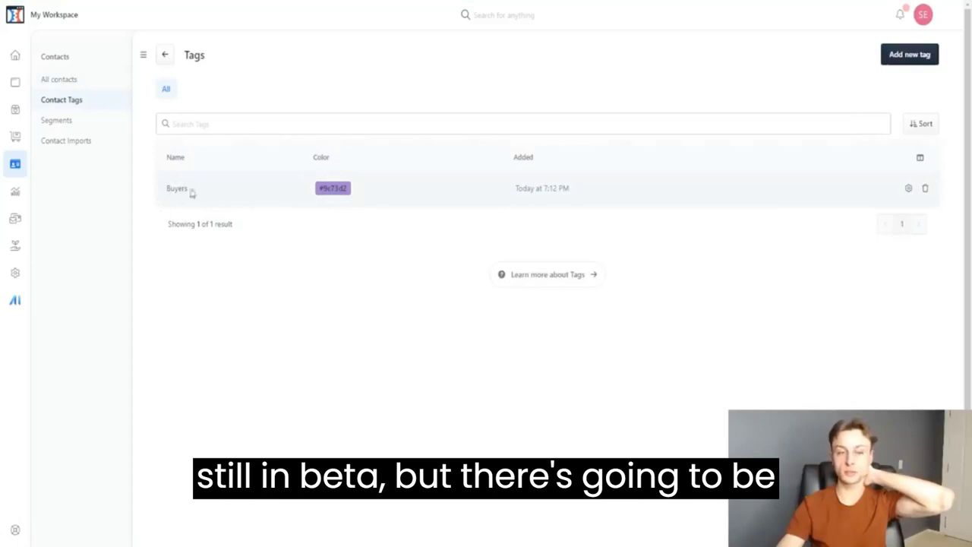
left_click(65, 121)
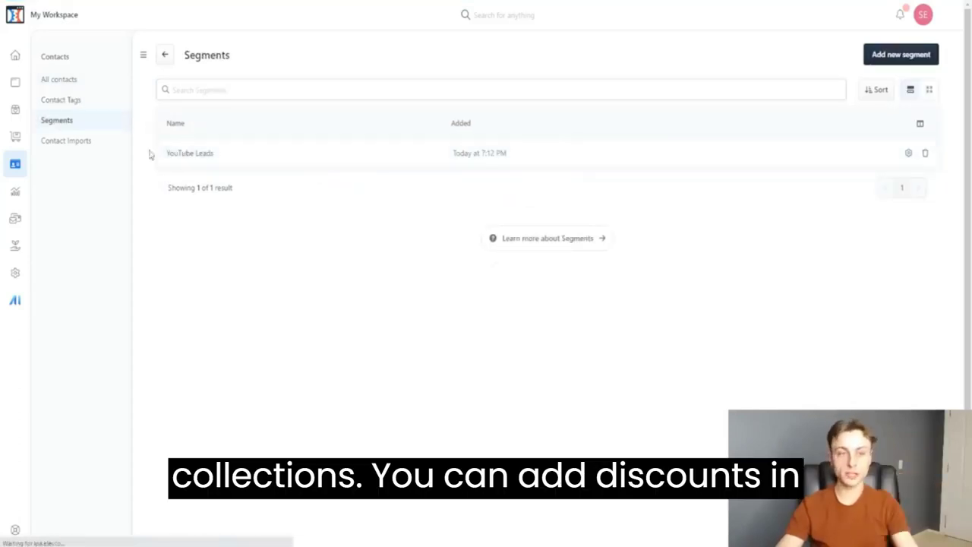
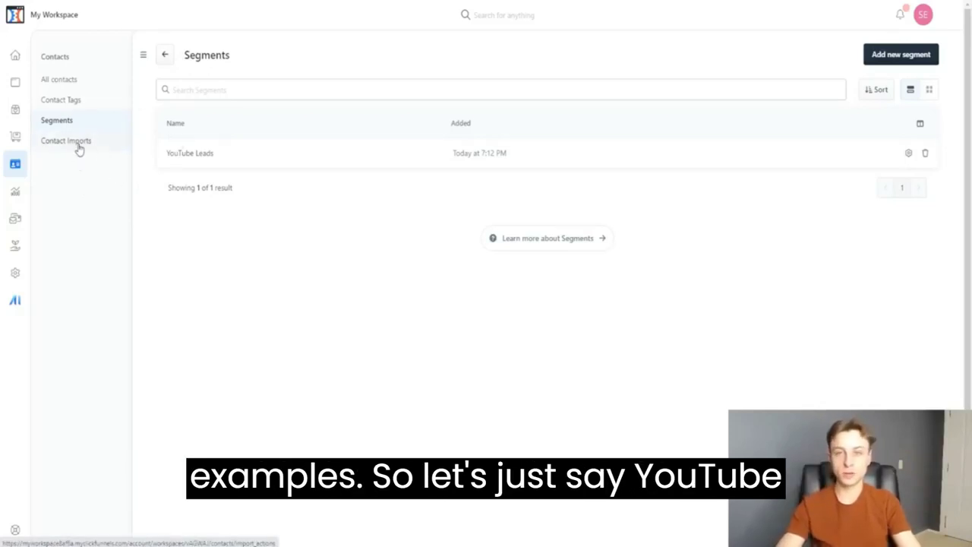
- View Contact Imports, then open the Analytics Overview showing 1 pageview and 0.0% conversion
left_click(78, 146)
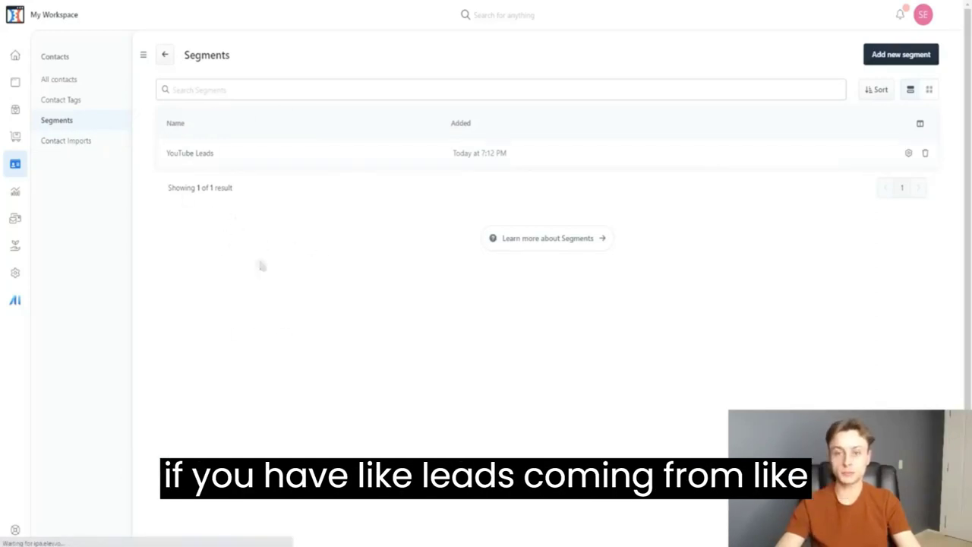
left_click(84, 143)
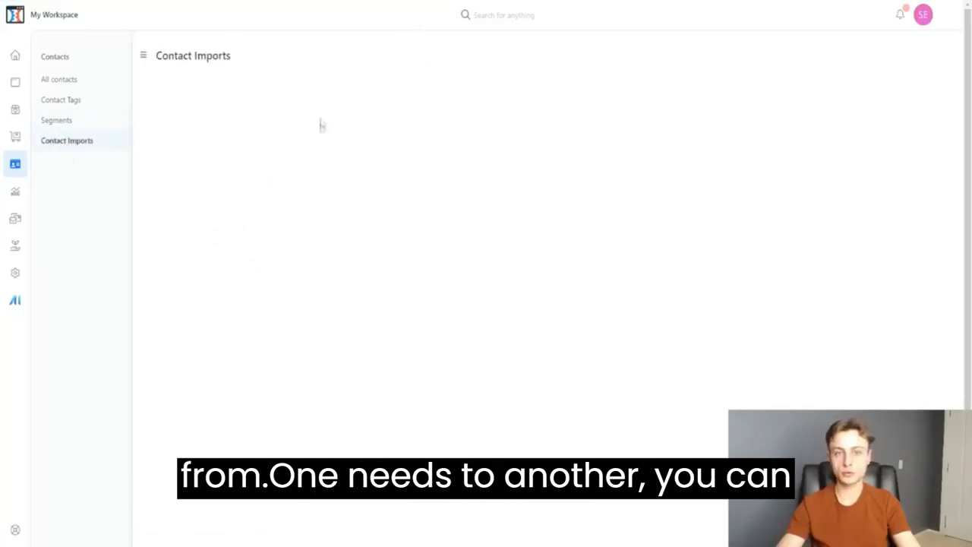
left_click(15, 191)
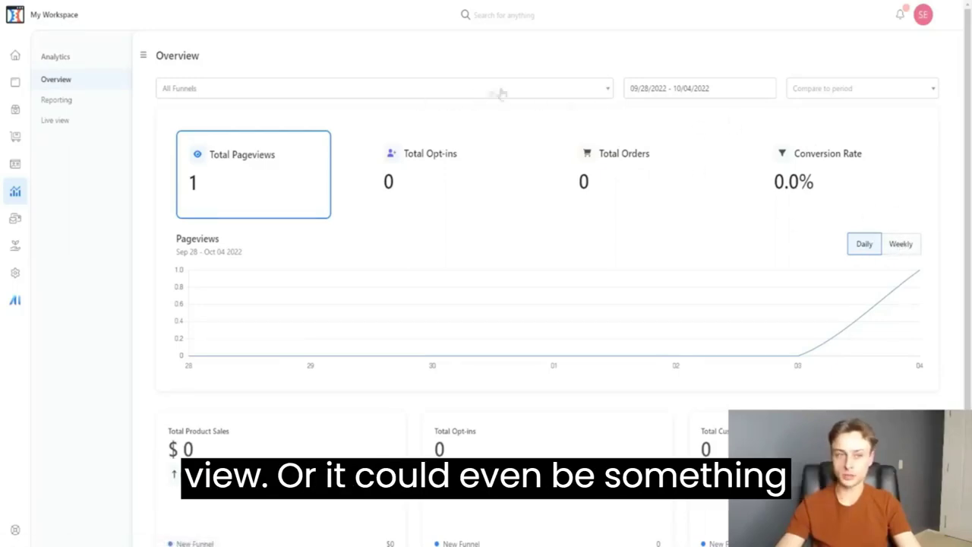
- Check the All Funnels filter options and the preset date ranges, then close them
left_click(582, 91)
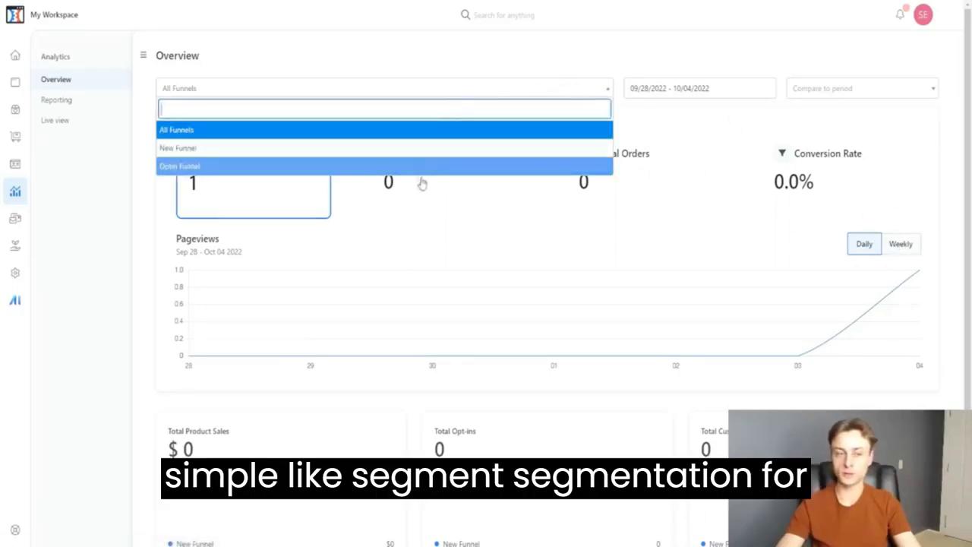
left_click(681, 88)
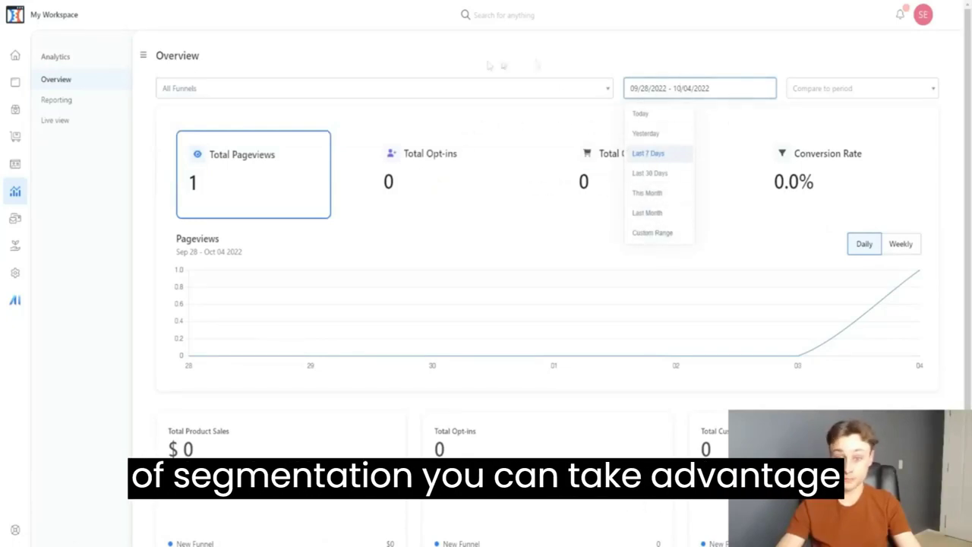
scroll(406, 303, "down", 1)
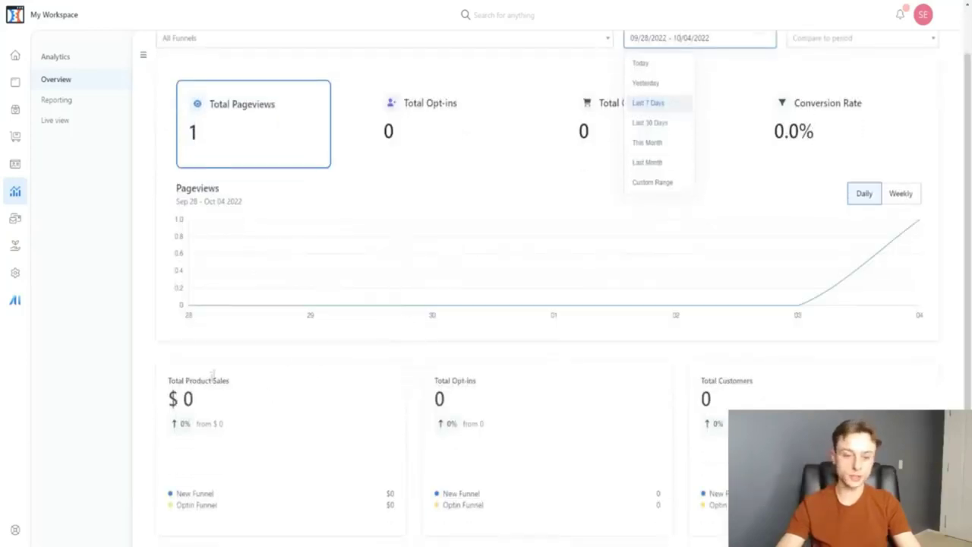
left_click(471, 378)
scroll(471, 378, "up", 1)
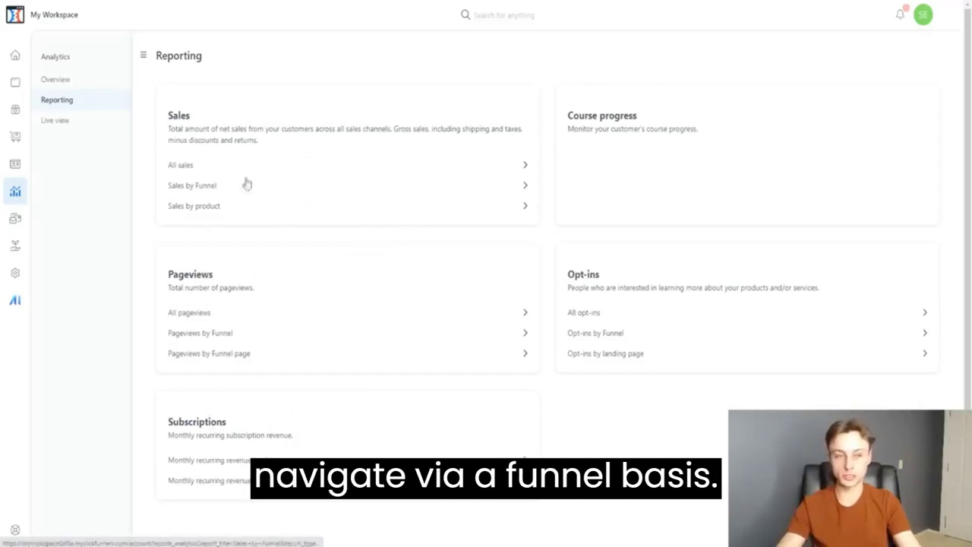
- Bring up the Analytics Live View feed of All Events, then move to marketing settings
left_click(79, 121)
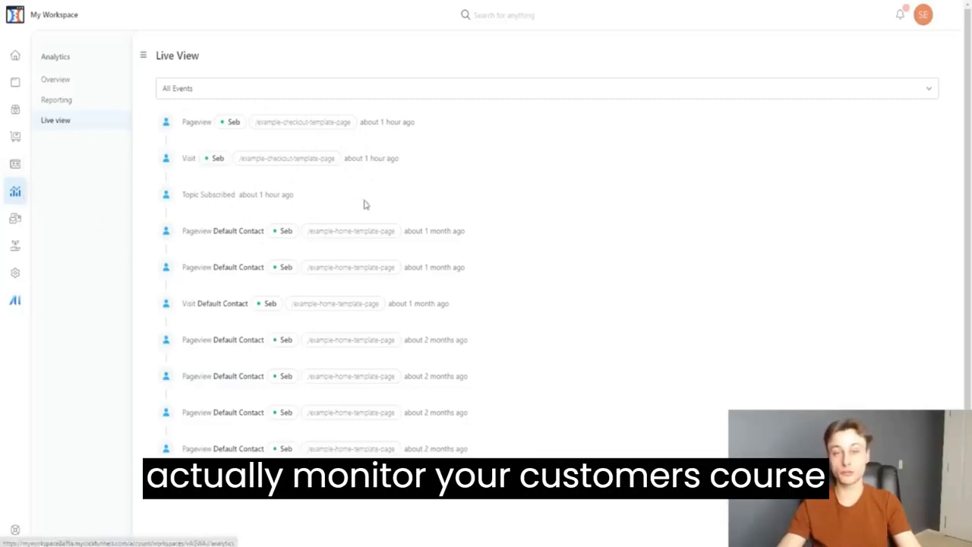
left_click(14, 222)
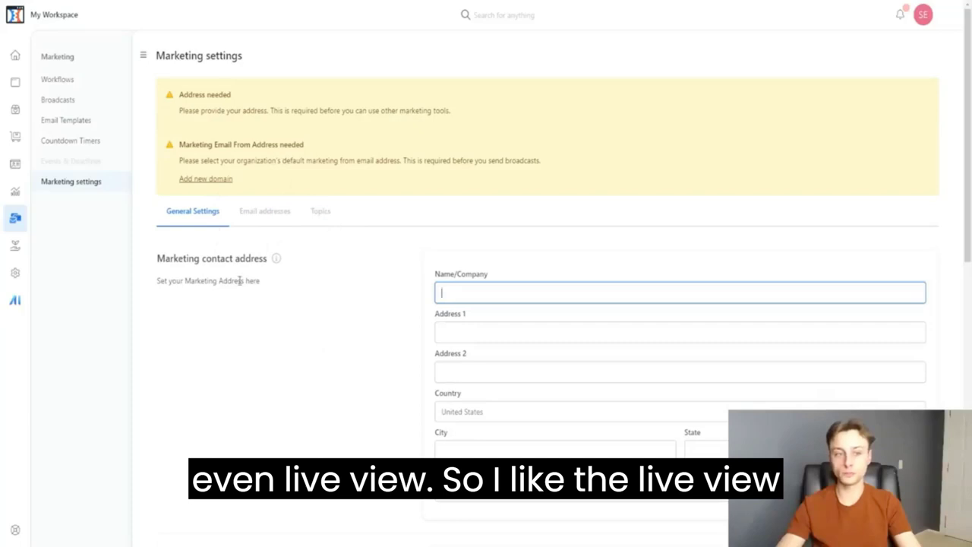
- Dismiss the address form and open Sales Opportunities, which has no pipeline yet
left_click(67, 122)
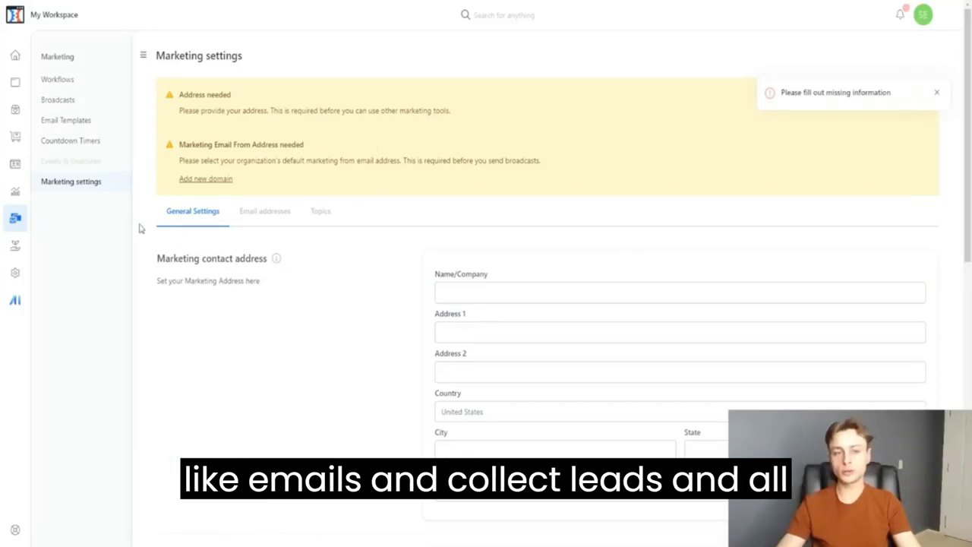
left_click(15, 245)
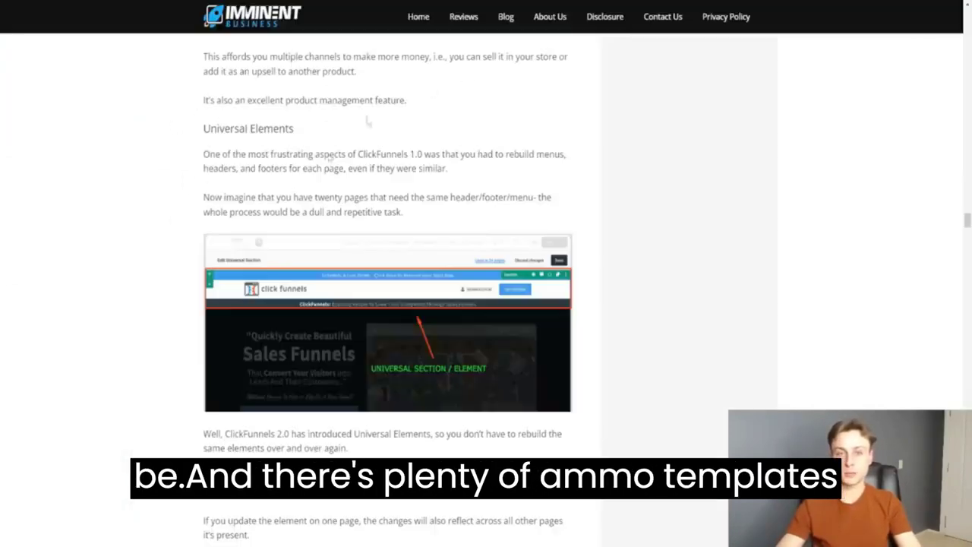
- In the review's feature list, highlight Blog Builder, Visual automation builder and Membership sites
scroll(348, 286, "down", 15)
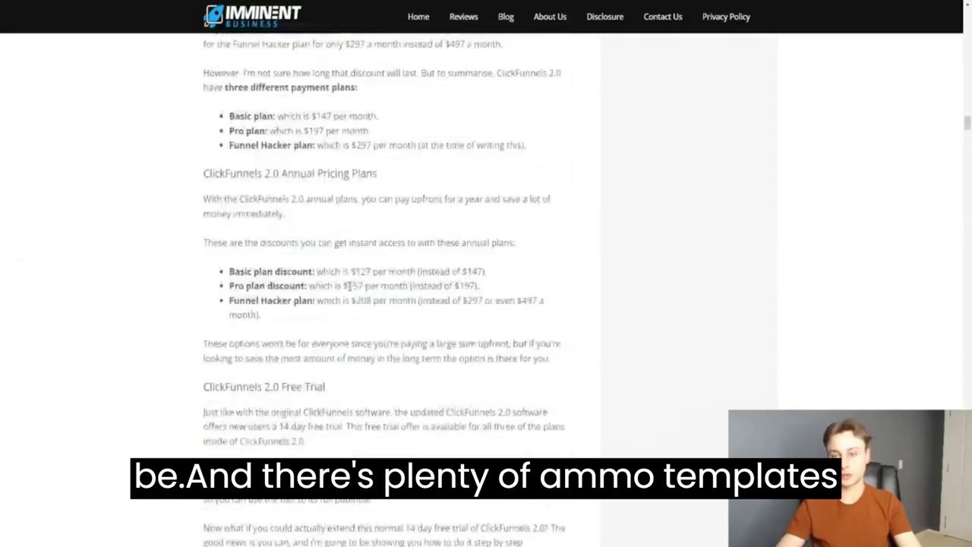
scroll(348, 285, "up", 15)
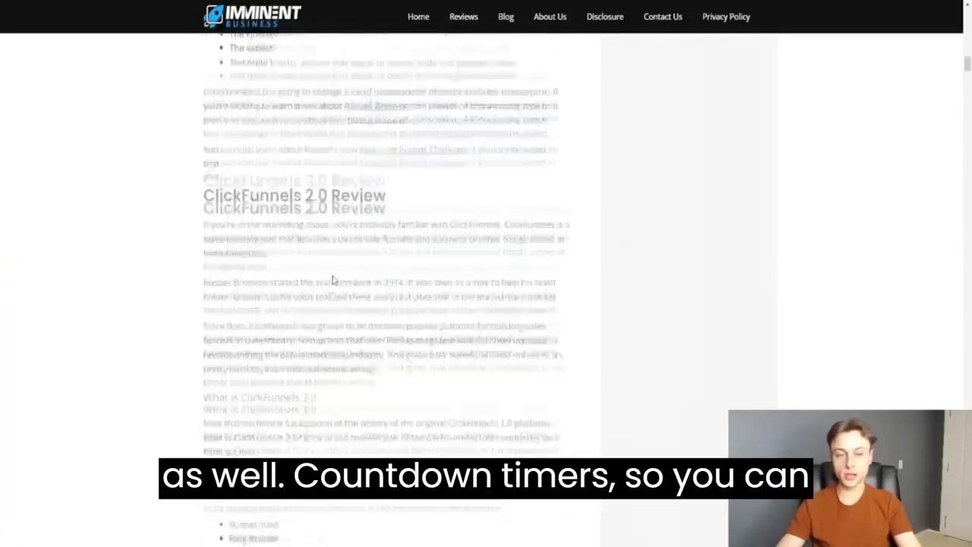
scroll(331, 280, "down", 4)
scroll(266, 208, "up", 6)
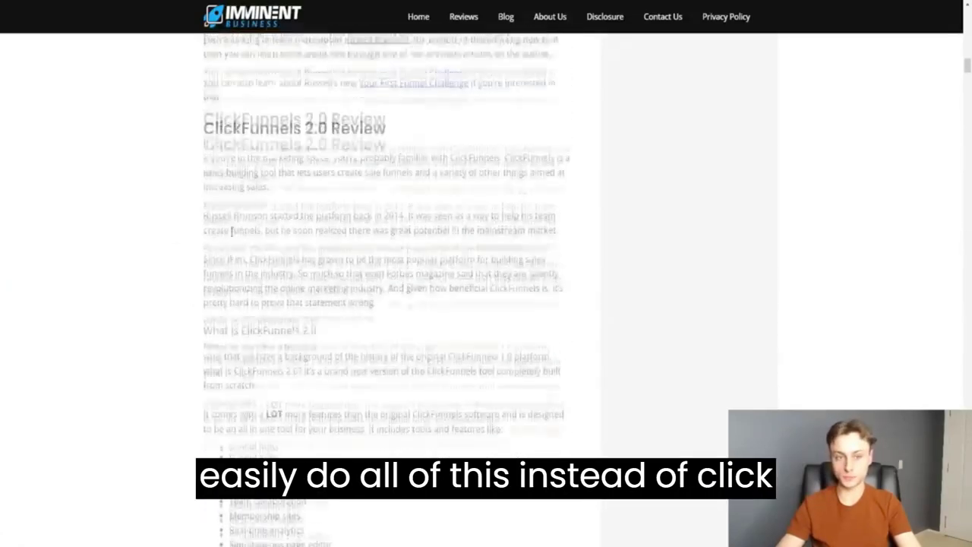
scroll(180, 253, "down", 3)
scroll(180, 253, "down", 3)
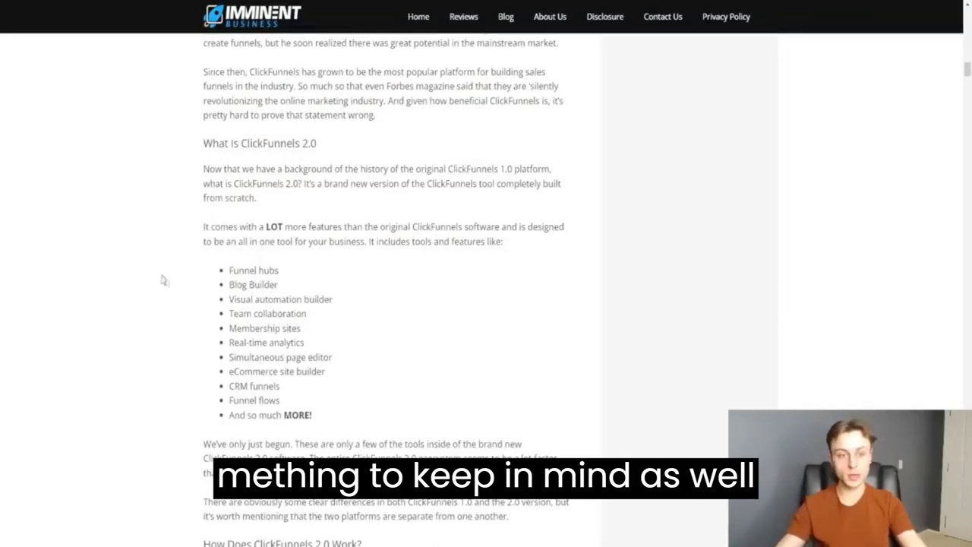
left_click_drag(229, 274, 287, 292)
left_click_drag(226, 303, 329, 299)
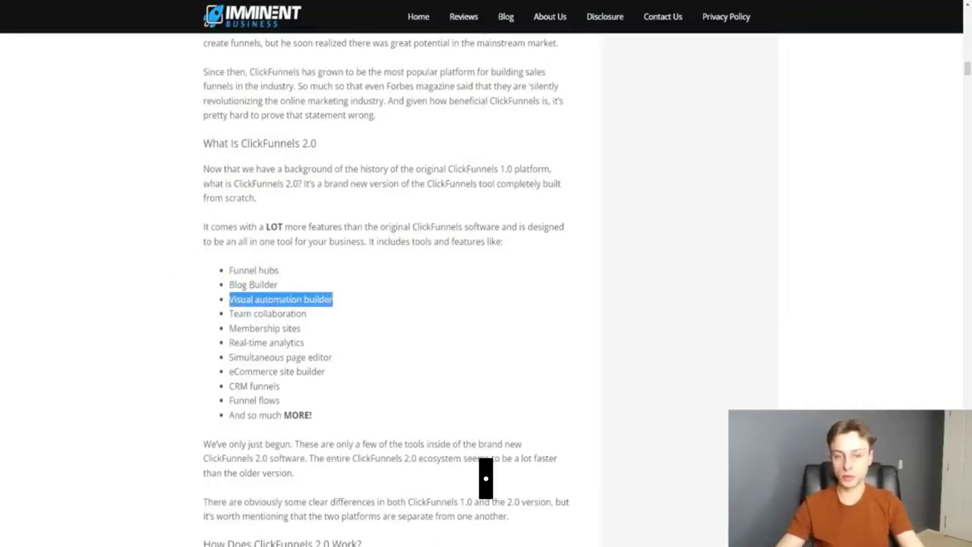
left_click_drag(230, 313, 304, 331)
- Highlight the Real-time analytics, eCommerce site builder and Funnel flows features
left_click_drag(278, 343, 304, 342)
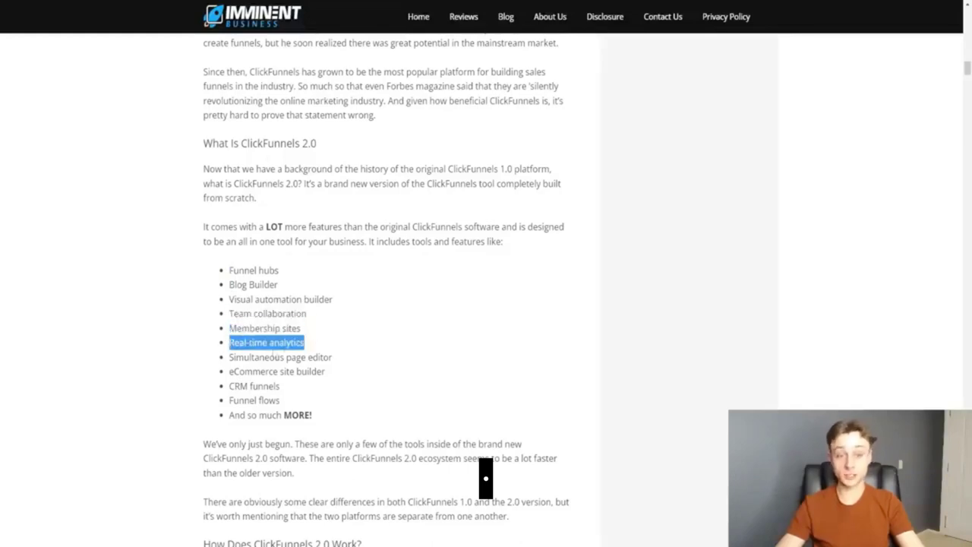
left_click_drag(229, 371, 332, 374)
left_click_drag(230, 400, 309, 403)
scroll(332, 326, "down", 15)
- Open workspace General settings and scroll to currency USD and order number prefix #
scroll(177, 301, "down", 20)
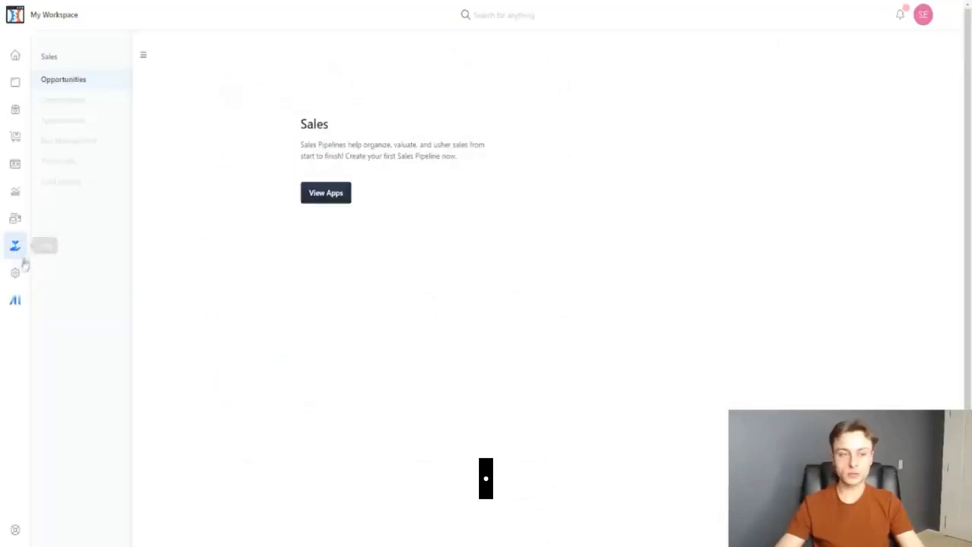
left_click(15, 273)
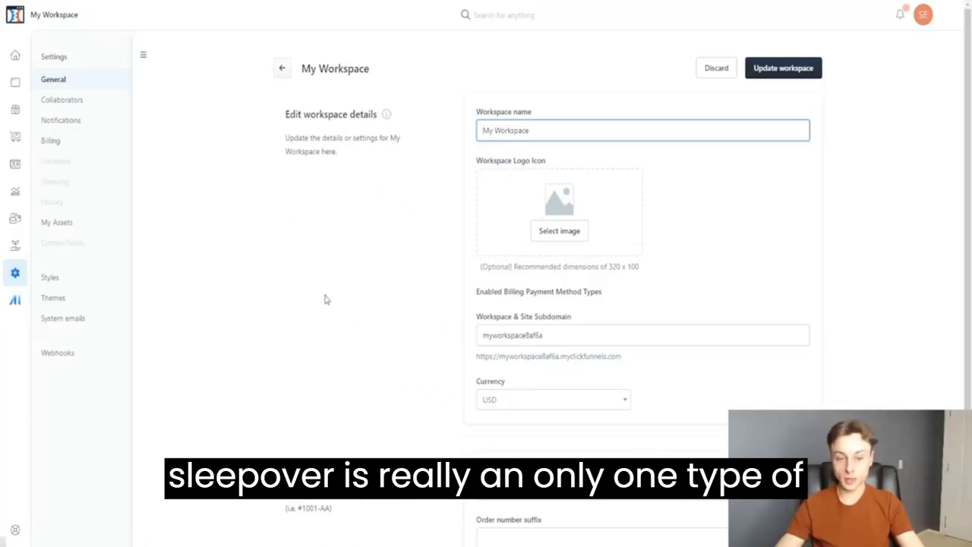
scroll(304, 164, "down", 3)
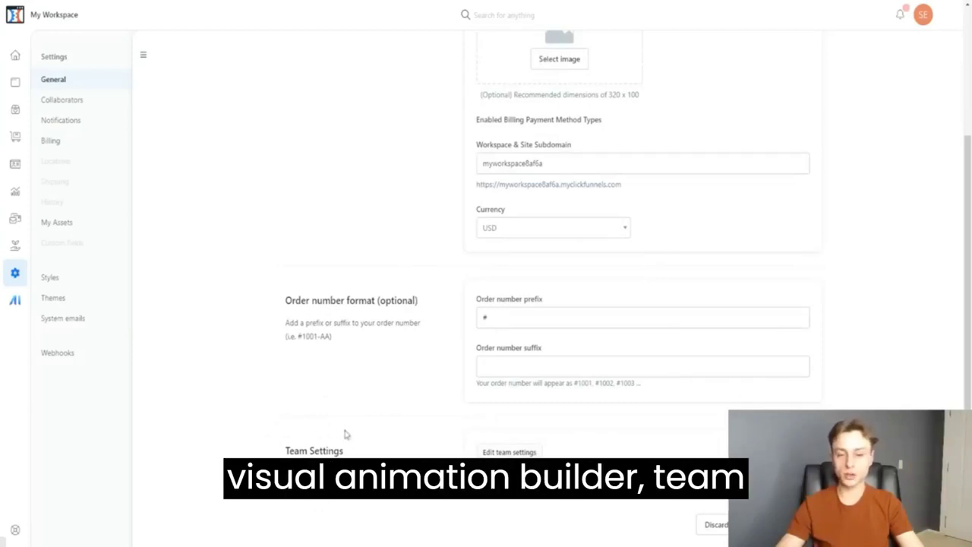
- Check Collaborators and General settings, then view My Assets with two Imminent Business images
left_click(72, 109)
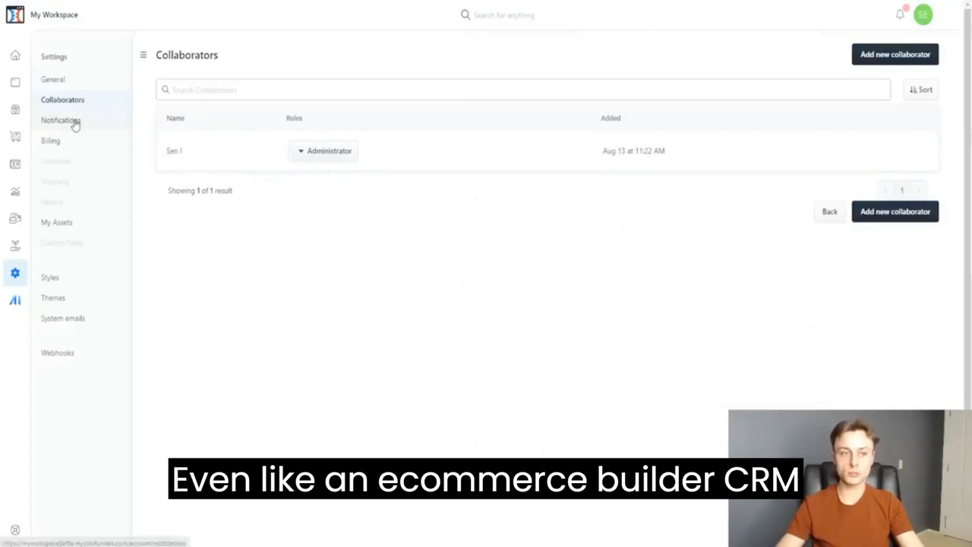
left_click(65, 143)
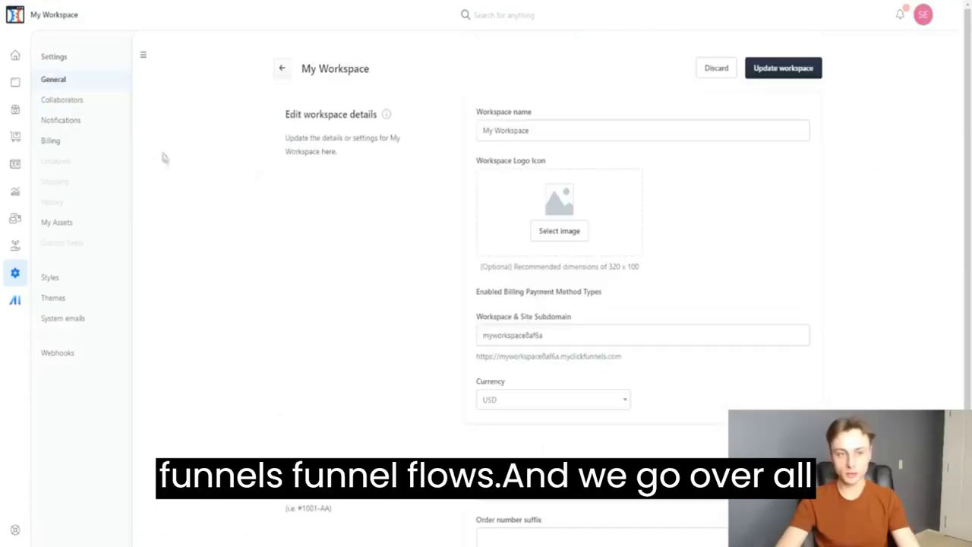
left_click(61, 222)
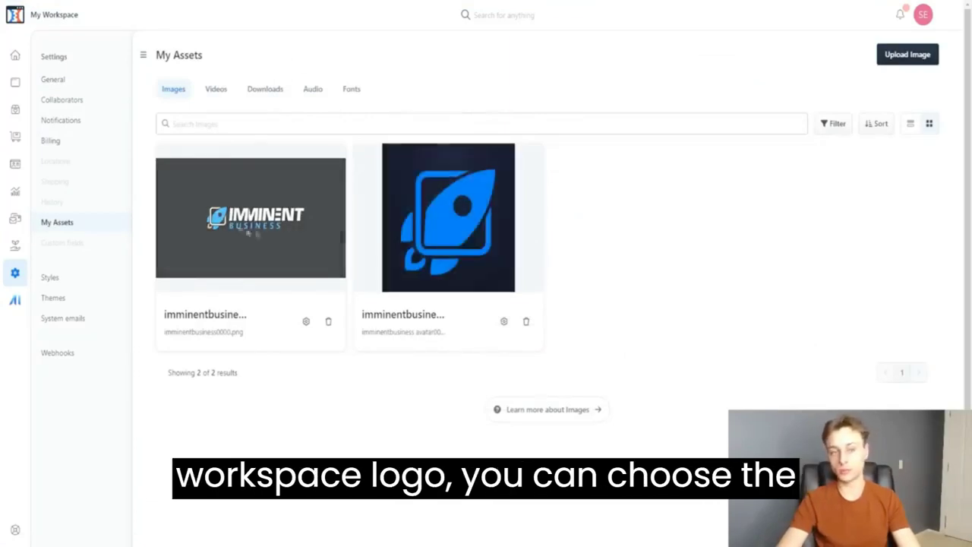
- View the Videos assets tab, then open Styles listing CF 2.0 Release - Launch Boss
left_click(216, 96)
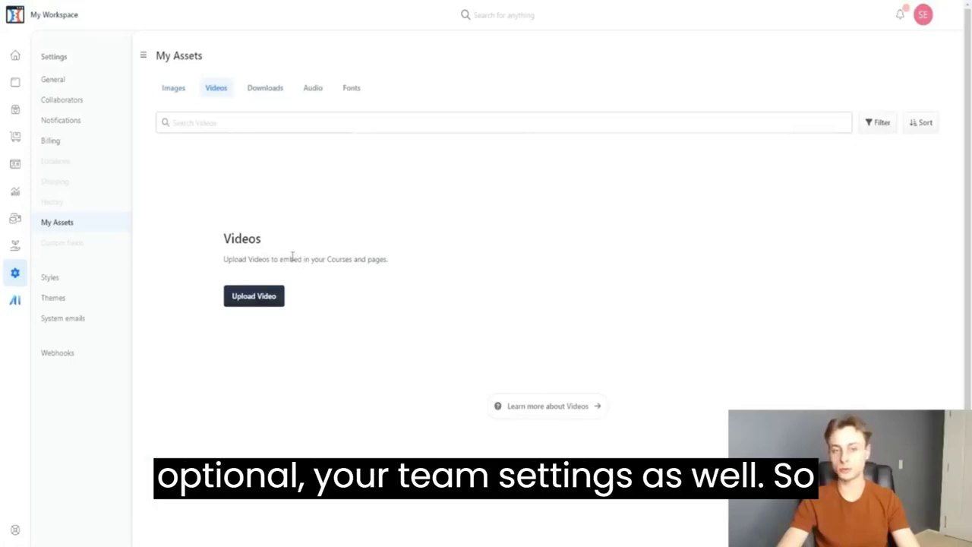
left_click_drag(296, 260, 384, 258)
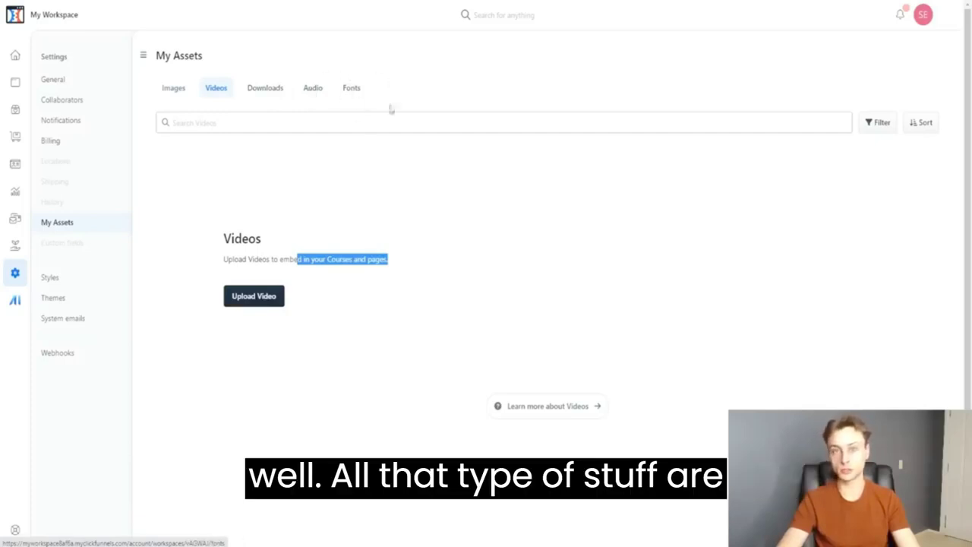
left_click(78, 278)
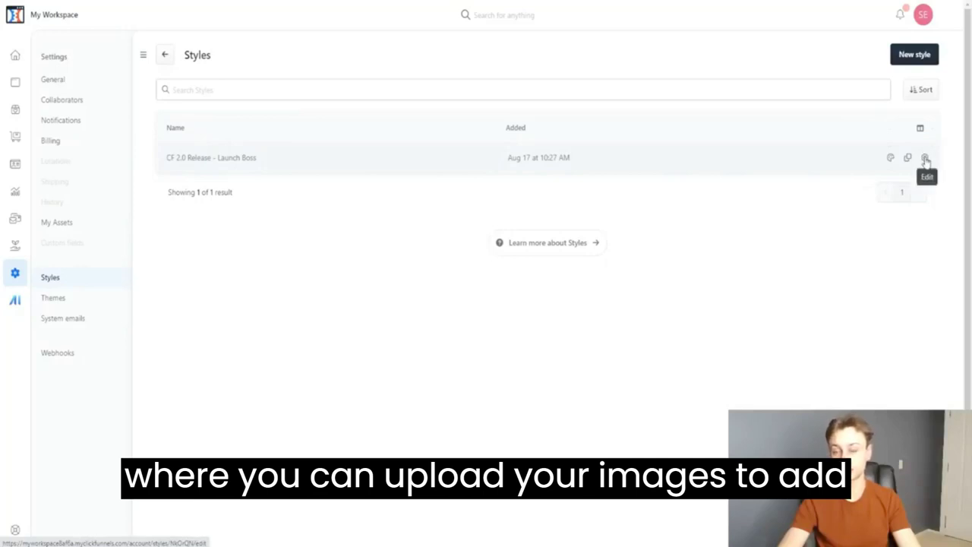
- Create a new style named 'Test for video'
left_click(901, 54)
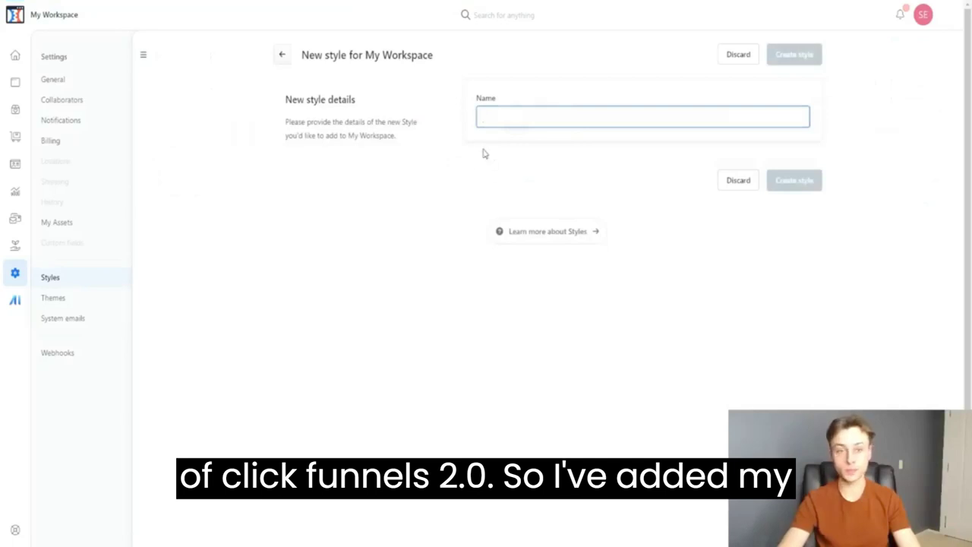
type("Test")
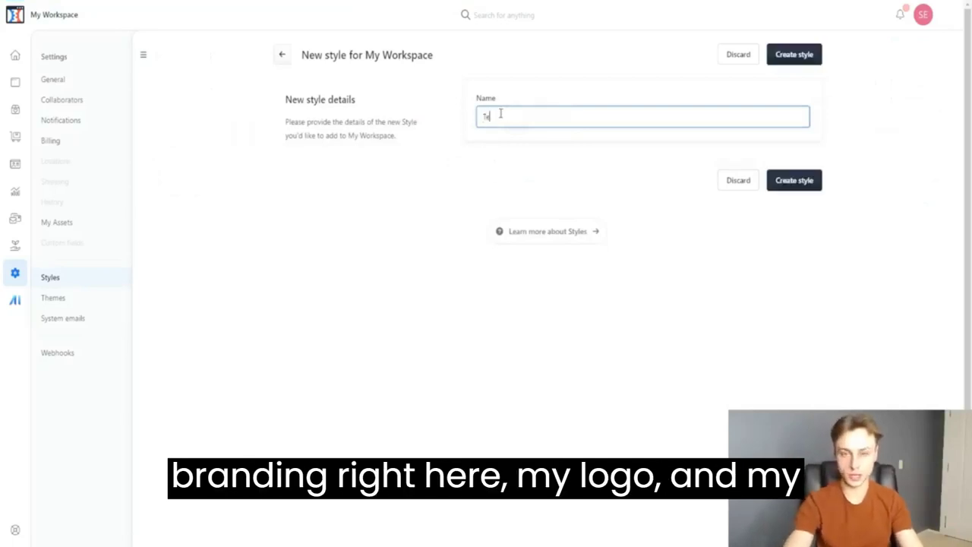
key("BackSpace")
key("BackSpace")
type("for video")
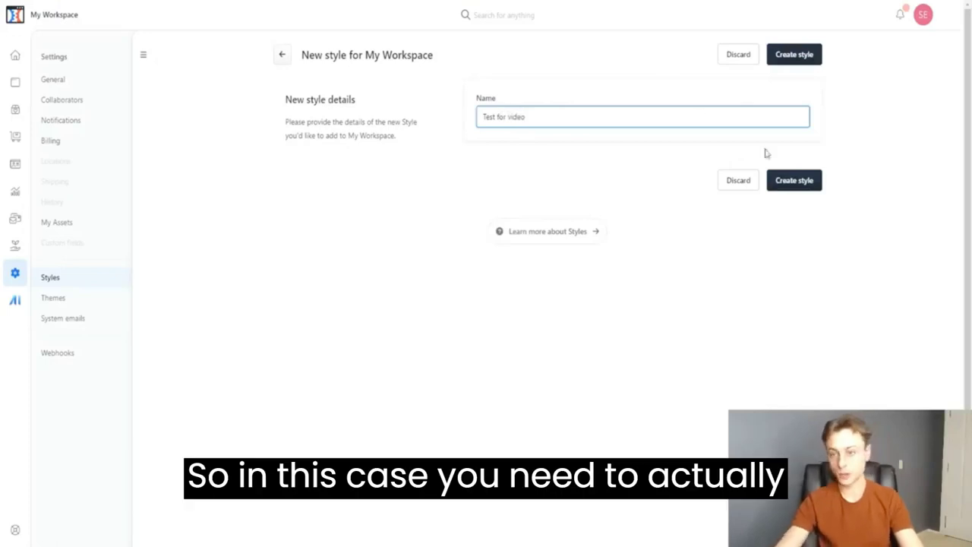
left_click(801, 181)
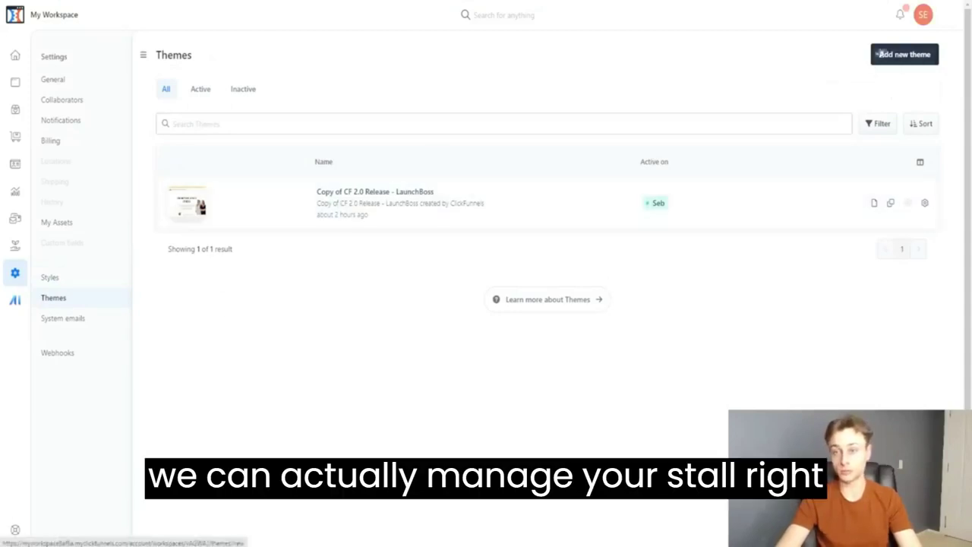
- Open the System emails settings
left_click(70, 328)
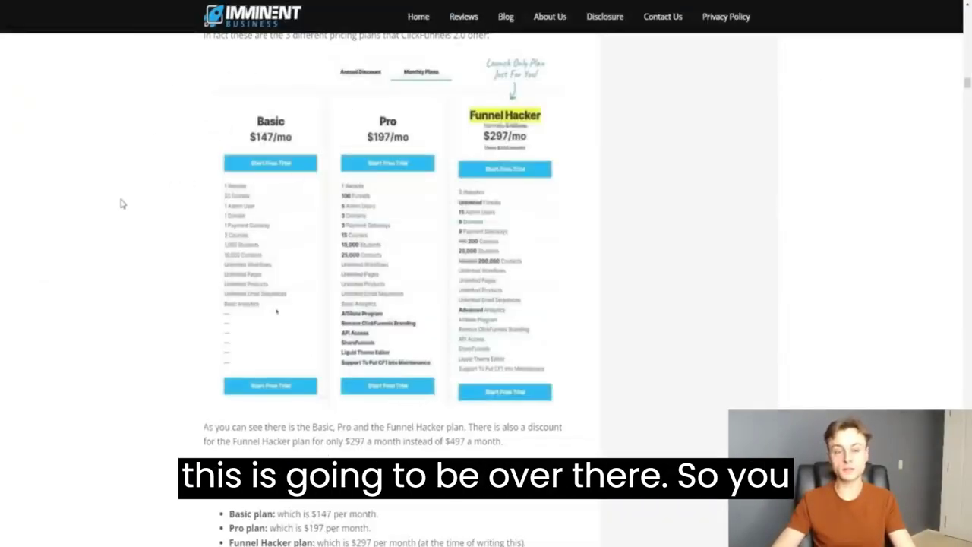
- Scroll up the ClickFunnels 2.0 review to its six-section Contents box, from overview to final thoughts
scroll(148, 240, "up", 20)
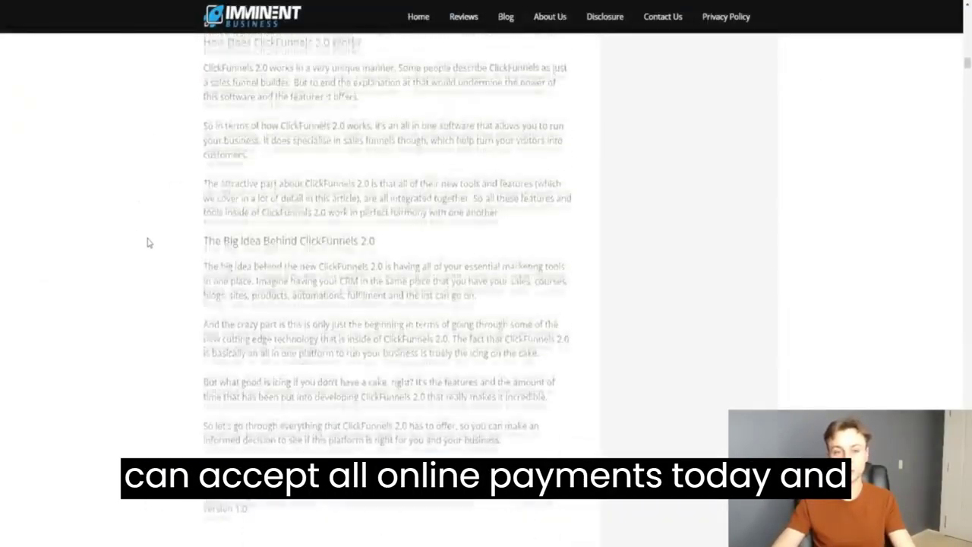
scroll(147, 243, "up", 15)
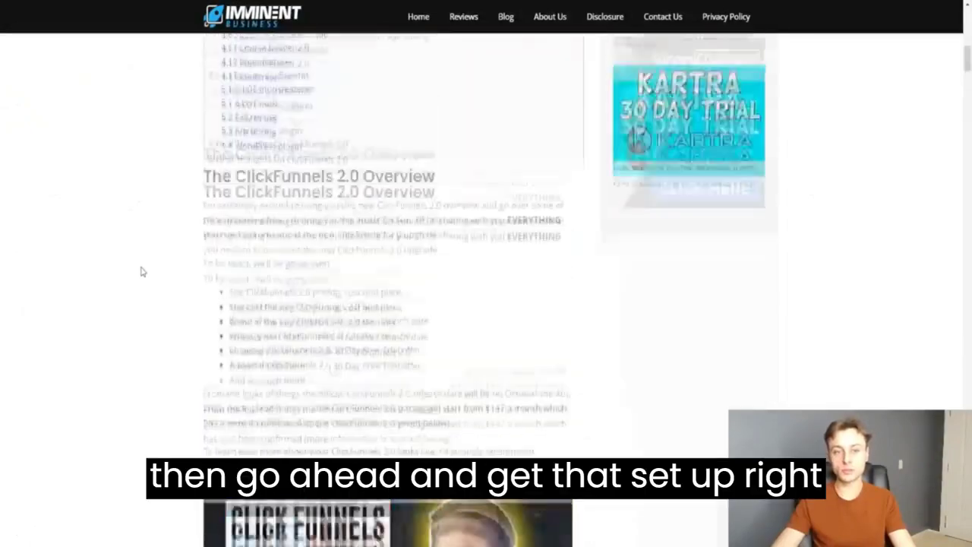
scroll(139, 276, "up", 10)
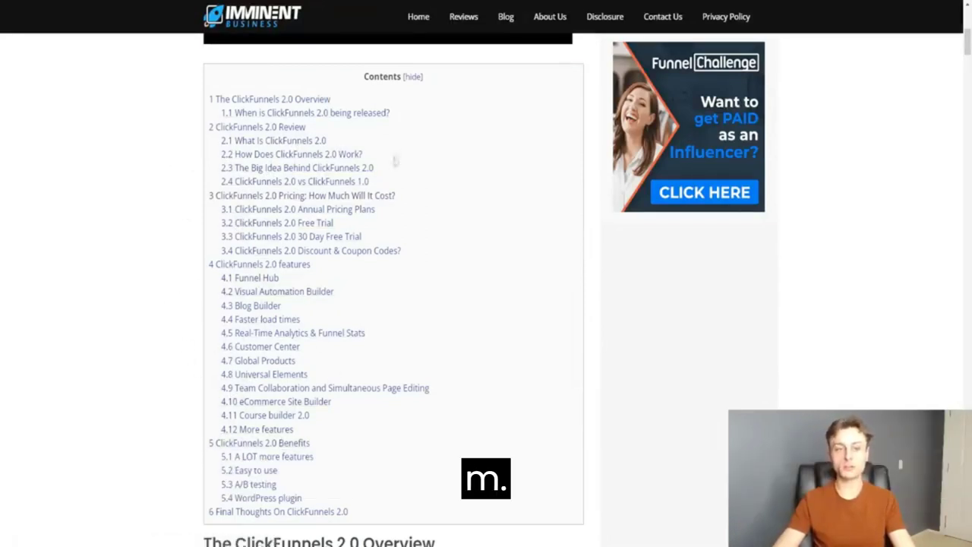
scroll(368, 210, "up", 1)
scroll(304, 251, "up", 1)
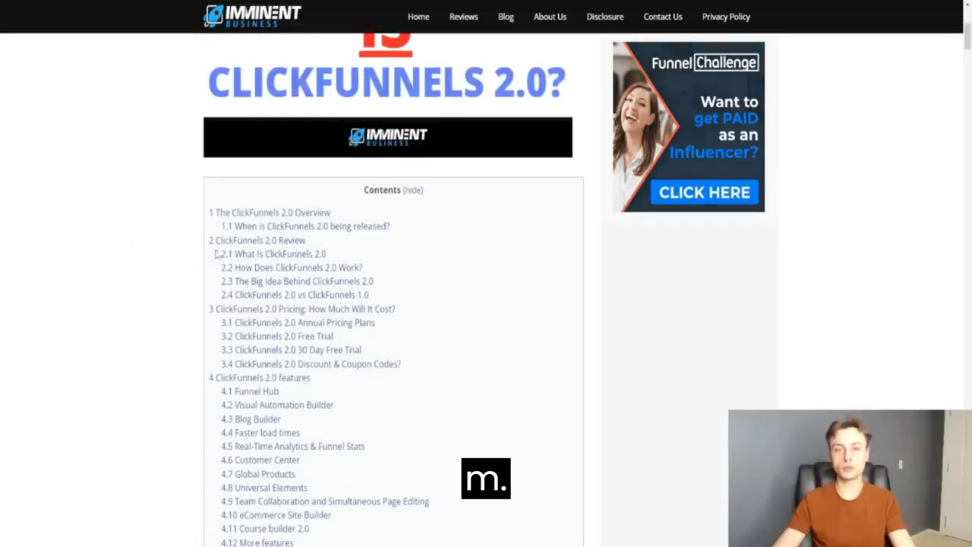